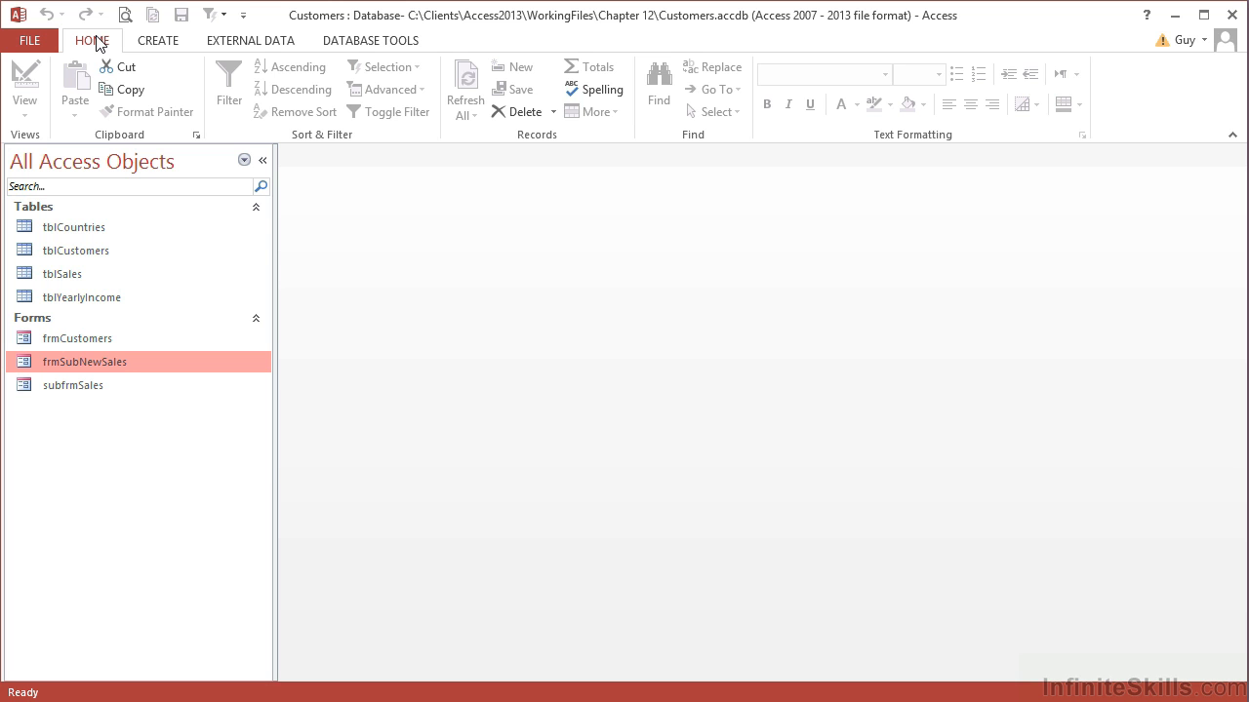
Create a new blank form, Form1, in Design View using Form Design.
left_click(159, 43)
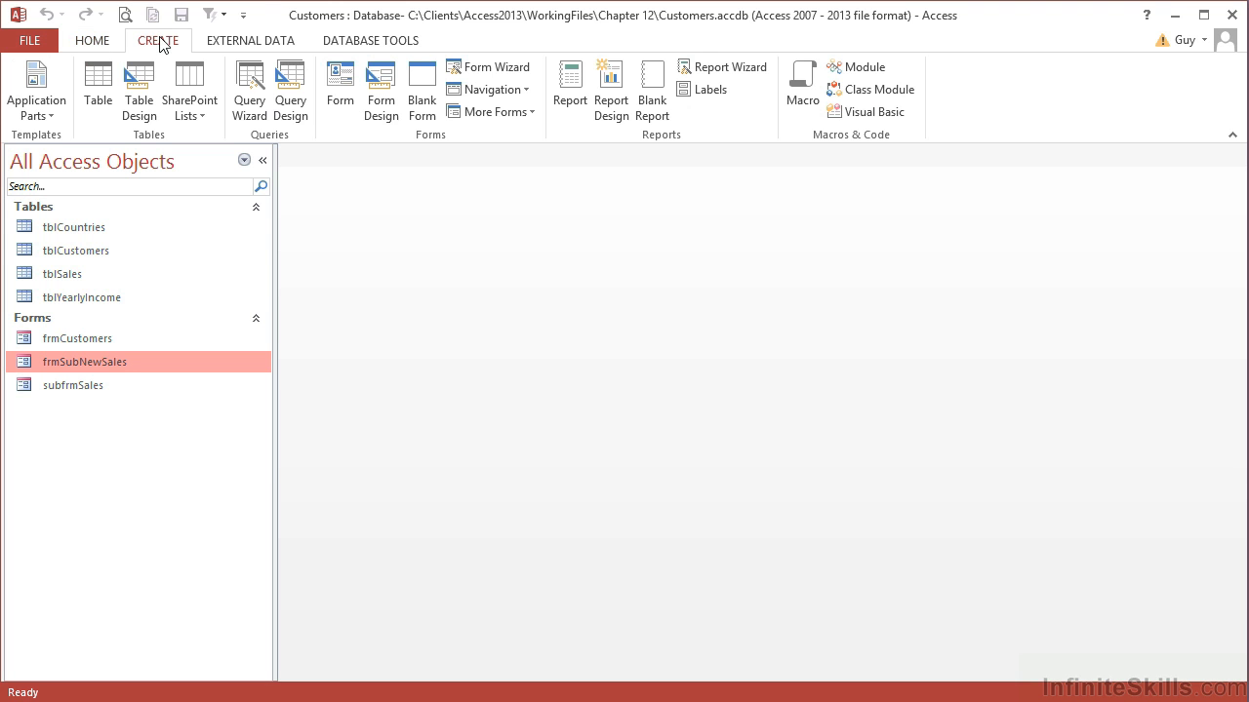
left_click(380, 107)
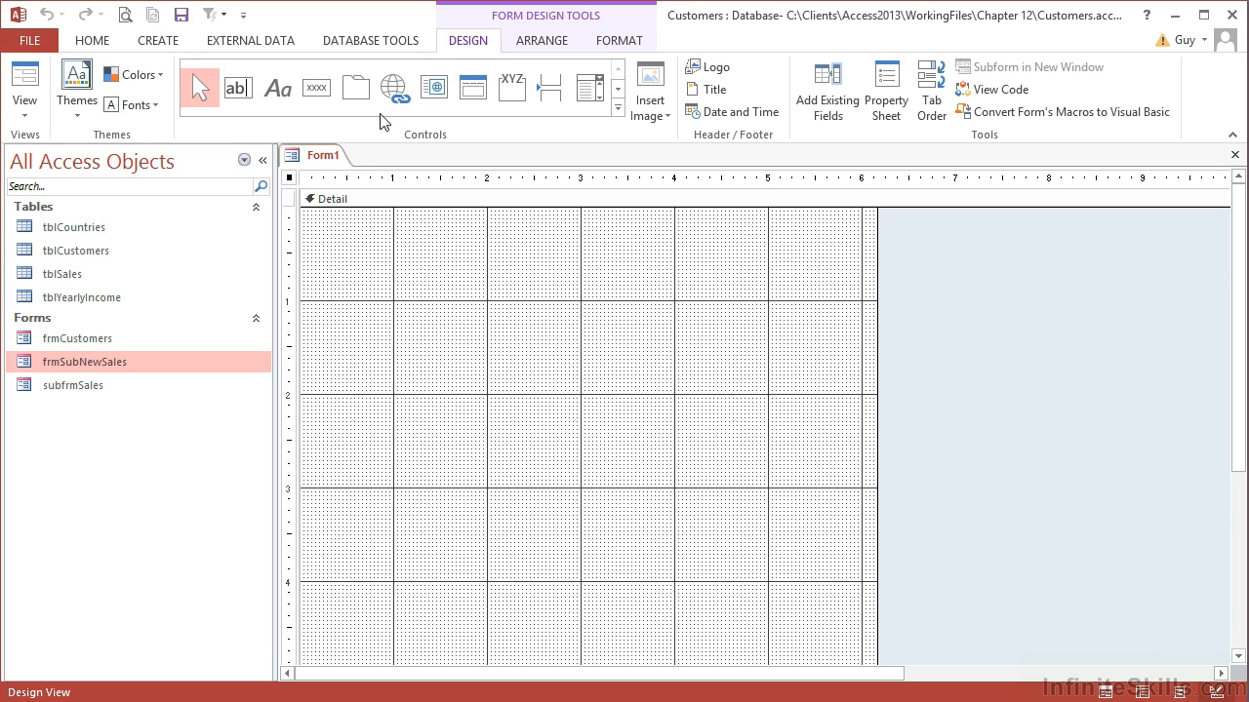
Set Form1's Record Source property to tblCustomers in the form's Data properties.
right_click(290, 189)
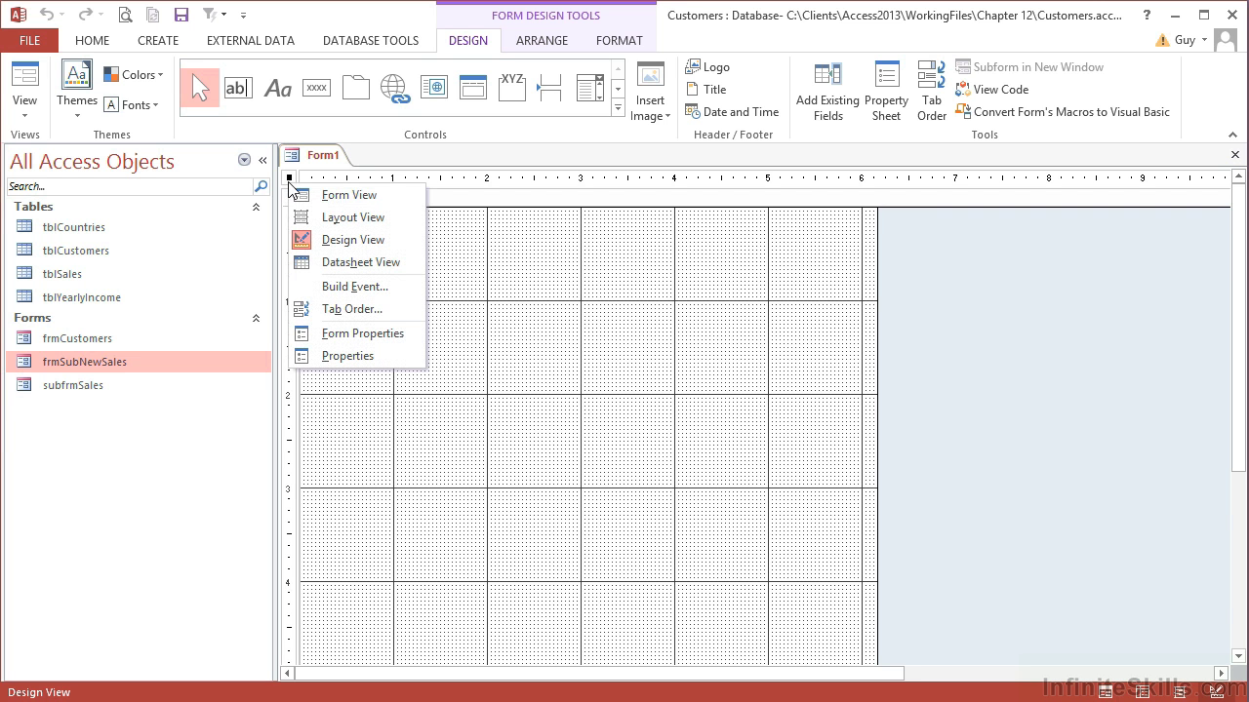
left_click(336, 356)
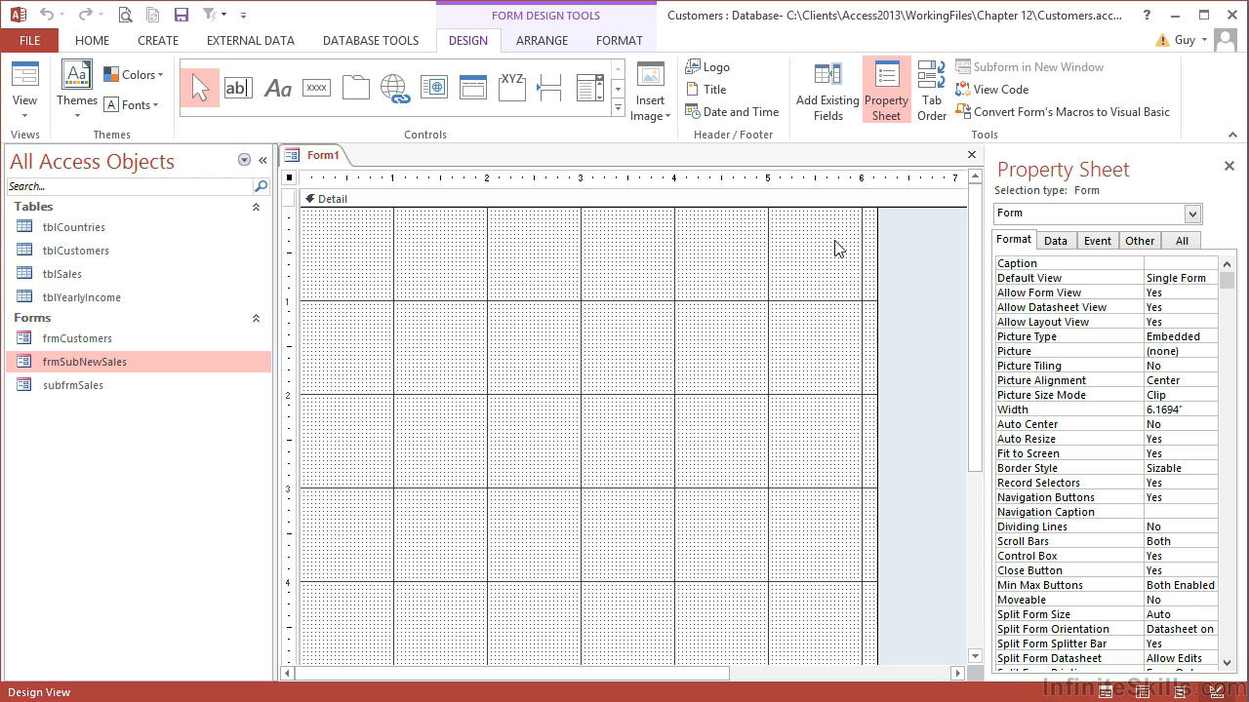
left_click(1049, 246)
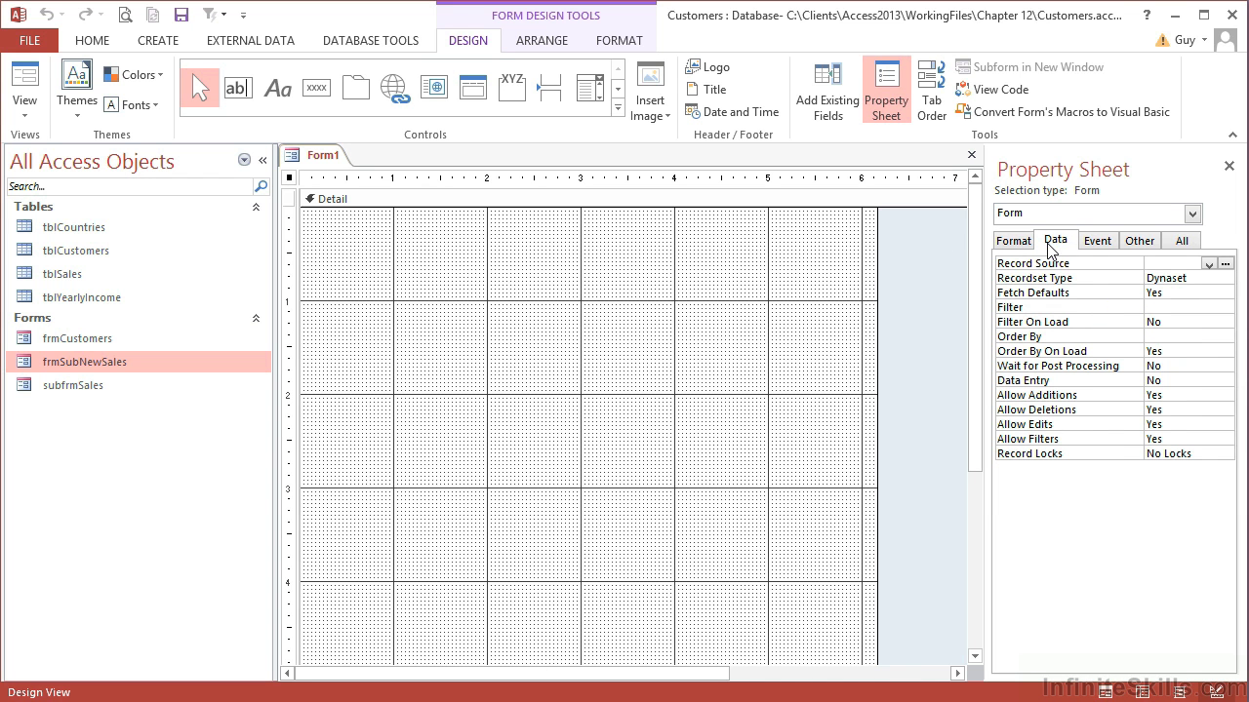
left_click(1188, 264)
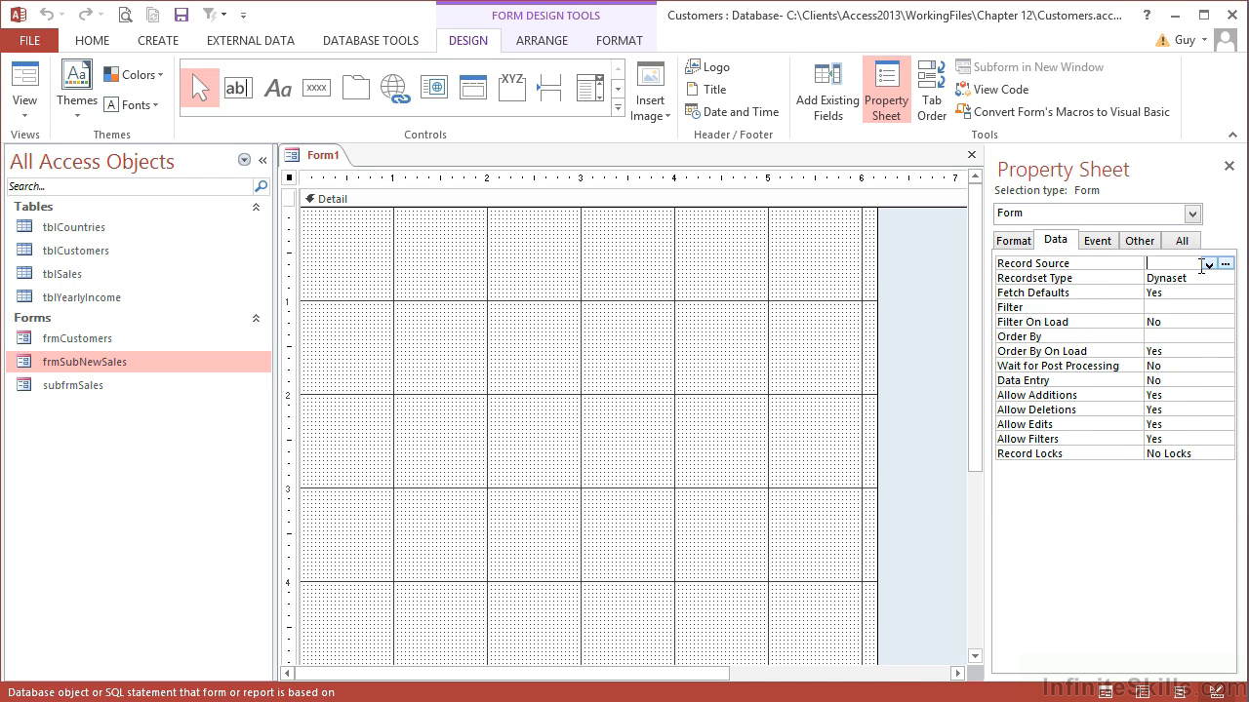
left_click(1209, 264)
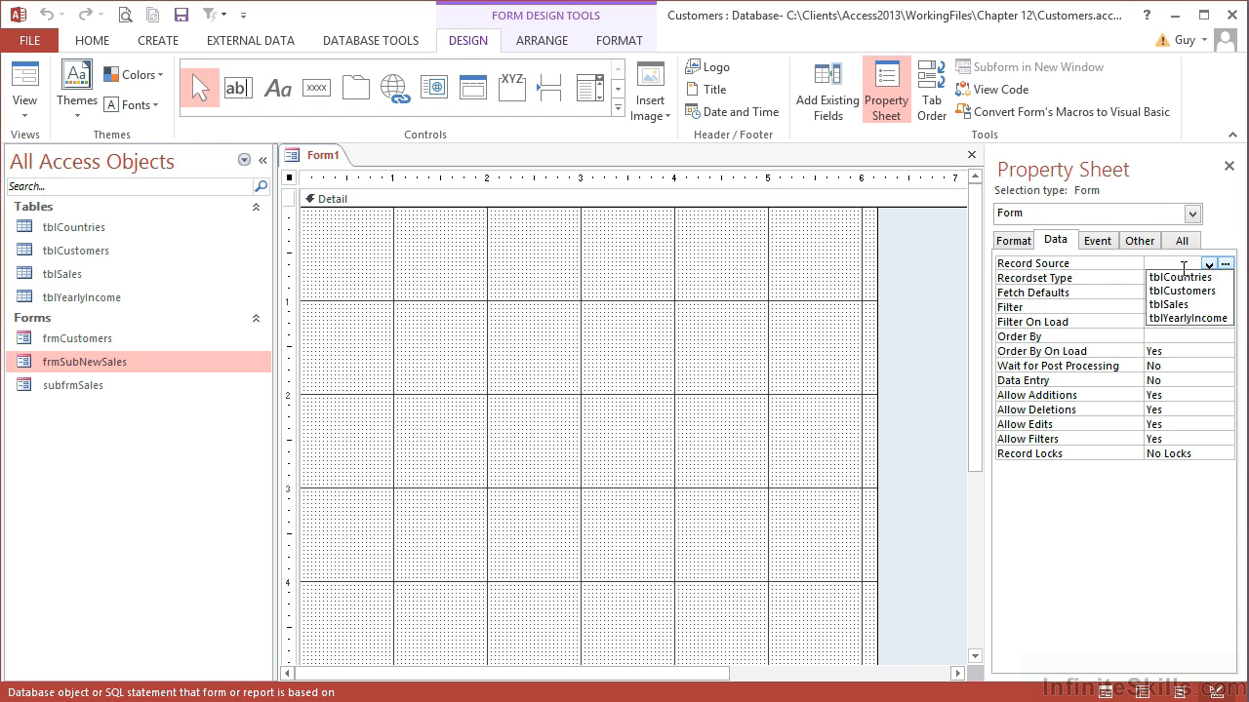
left_click(1181, 292)
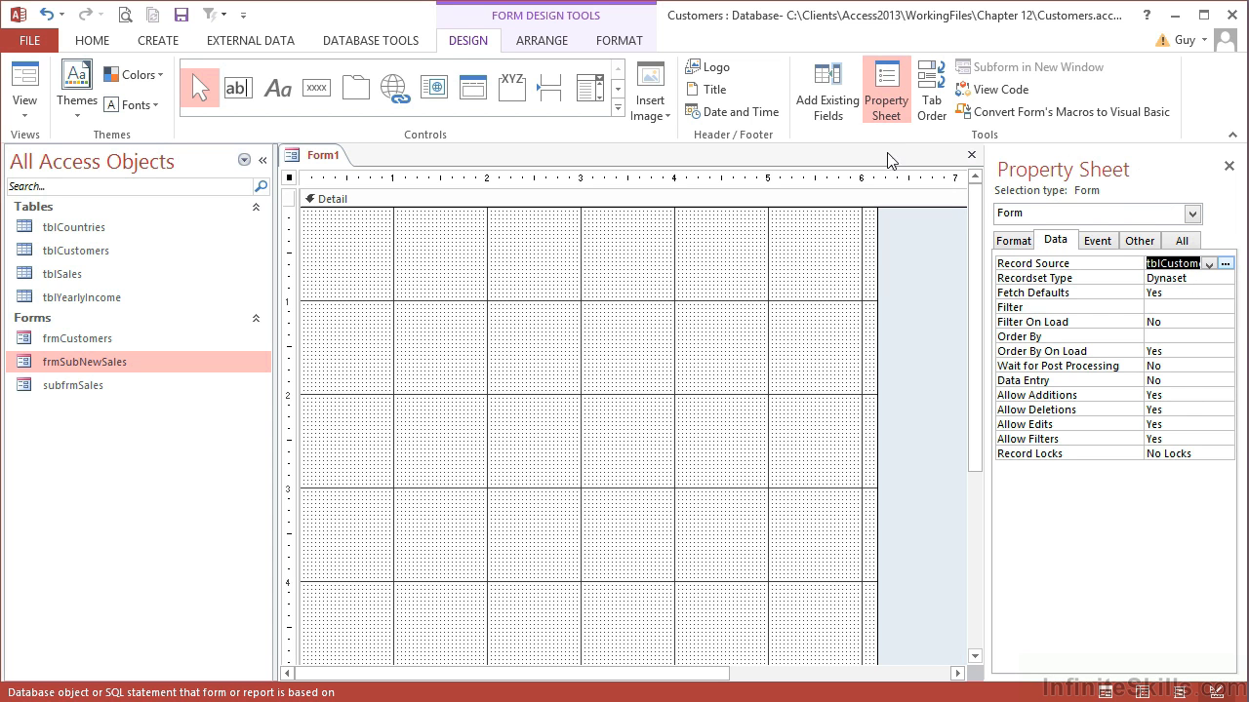
Show the tblCustomers field list and resize the Detail section to about 6.5 inches wide.
left_click(828, 116)
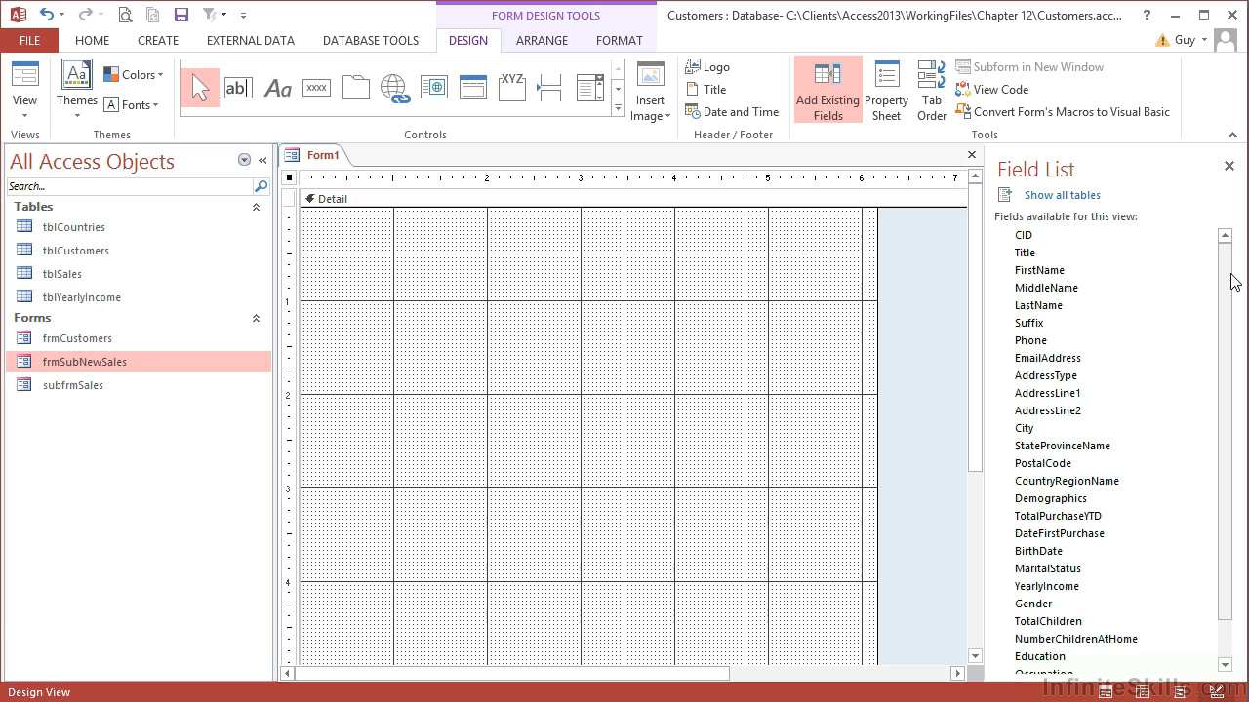
mouse_move(1230, 283)
left_mouse_down()
mouse_move(1213, 420)
mouse_move(1223, 278)
left_mouse_up()
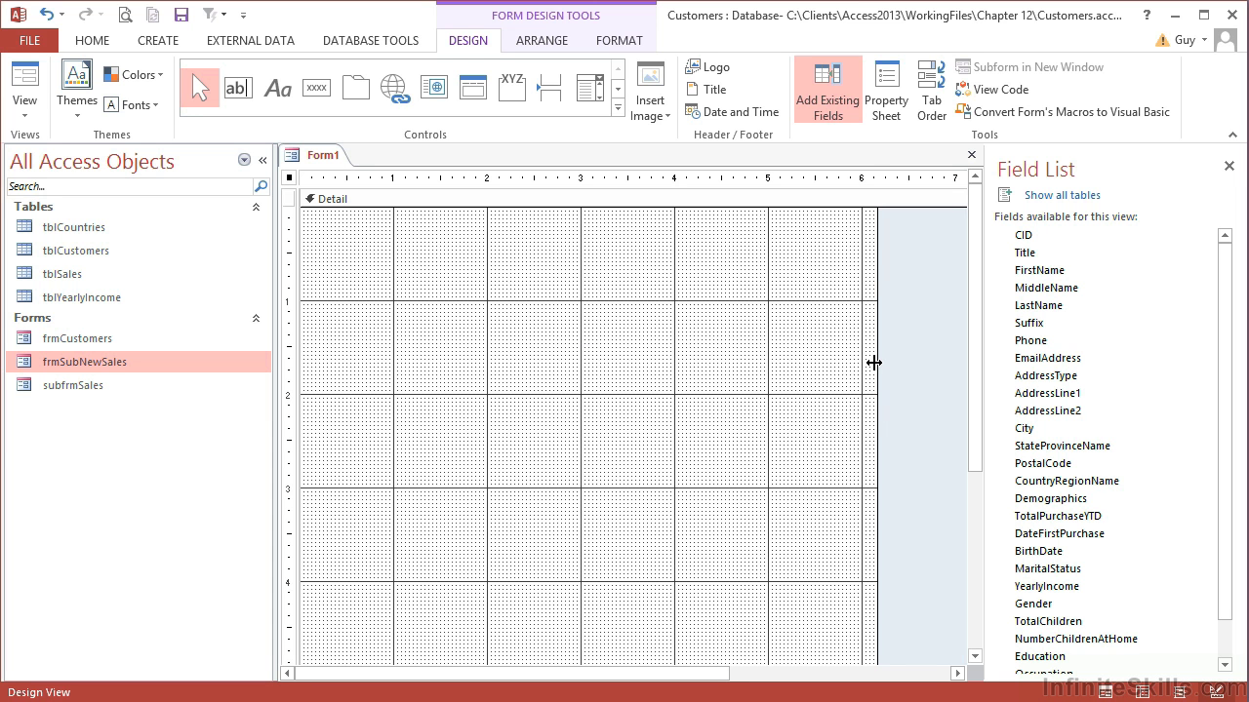
left_click_drag(874, 363, 903, 398)
scroll(780, 467, "down", 3)
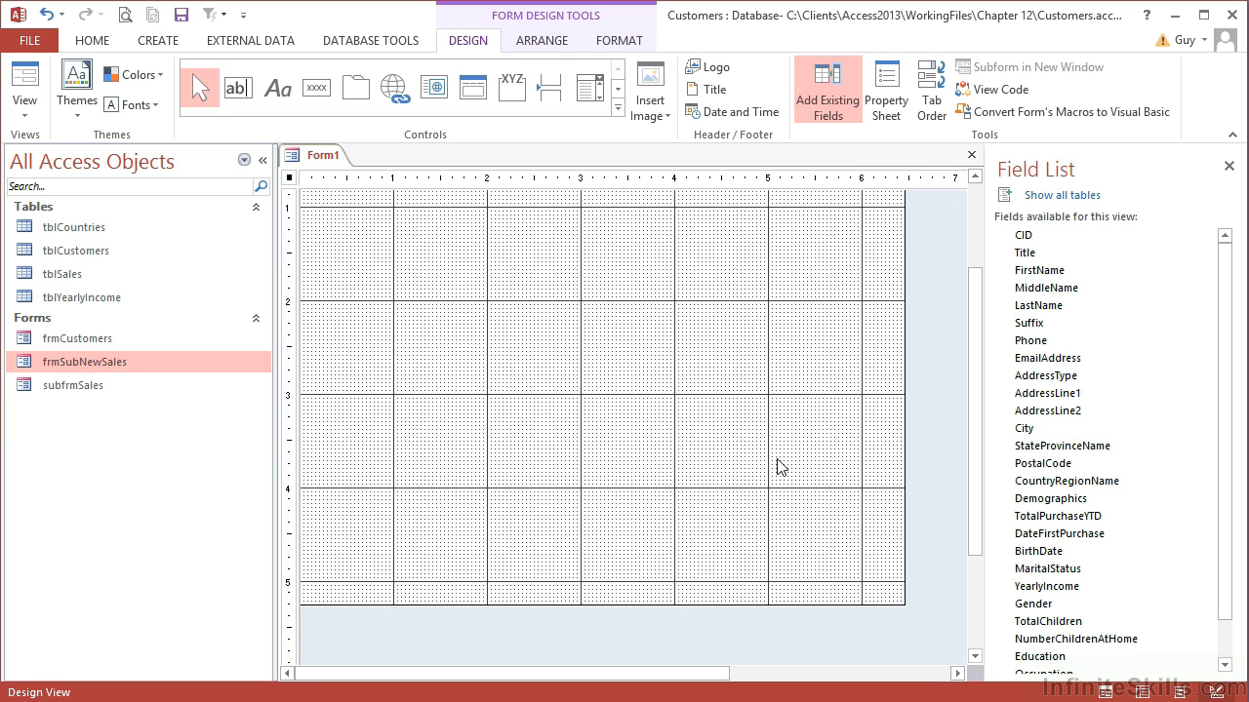
left_click_drag(649, 511, 635, 320)
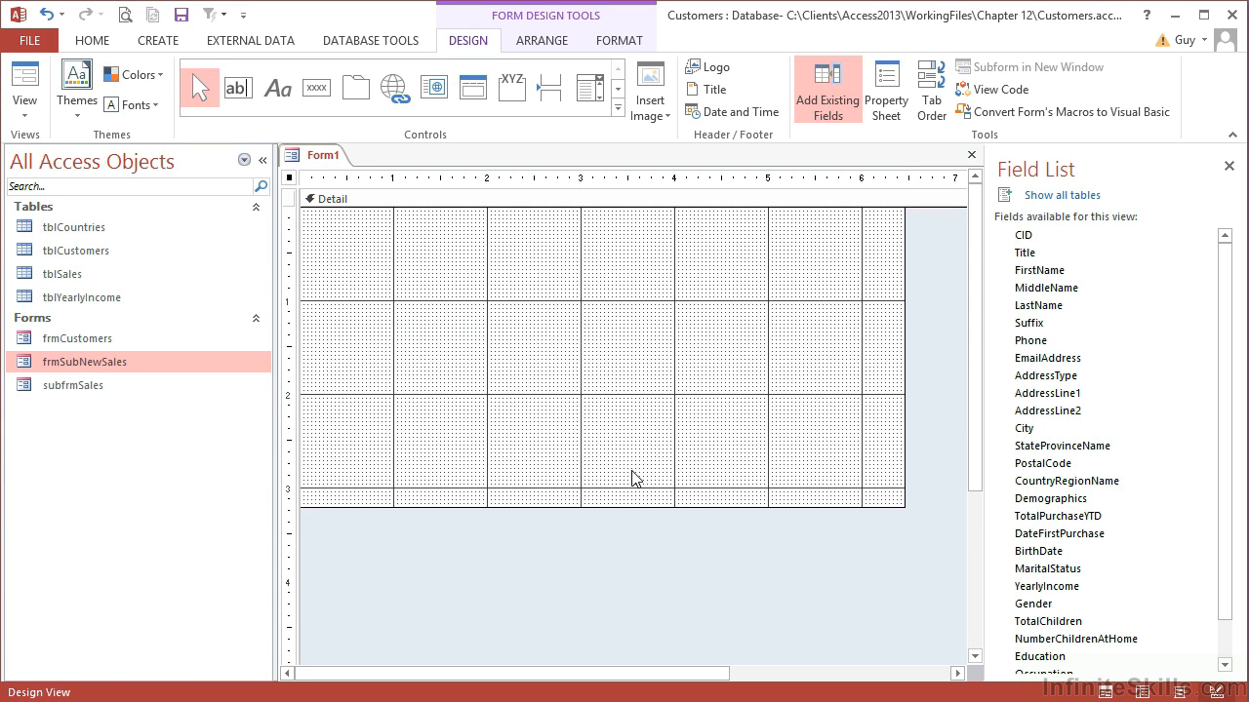
left_click_drag(693, 508, 713, 642)
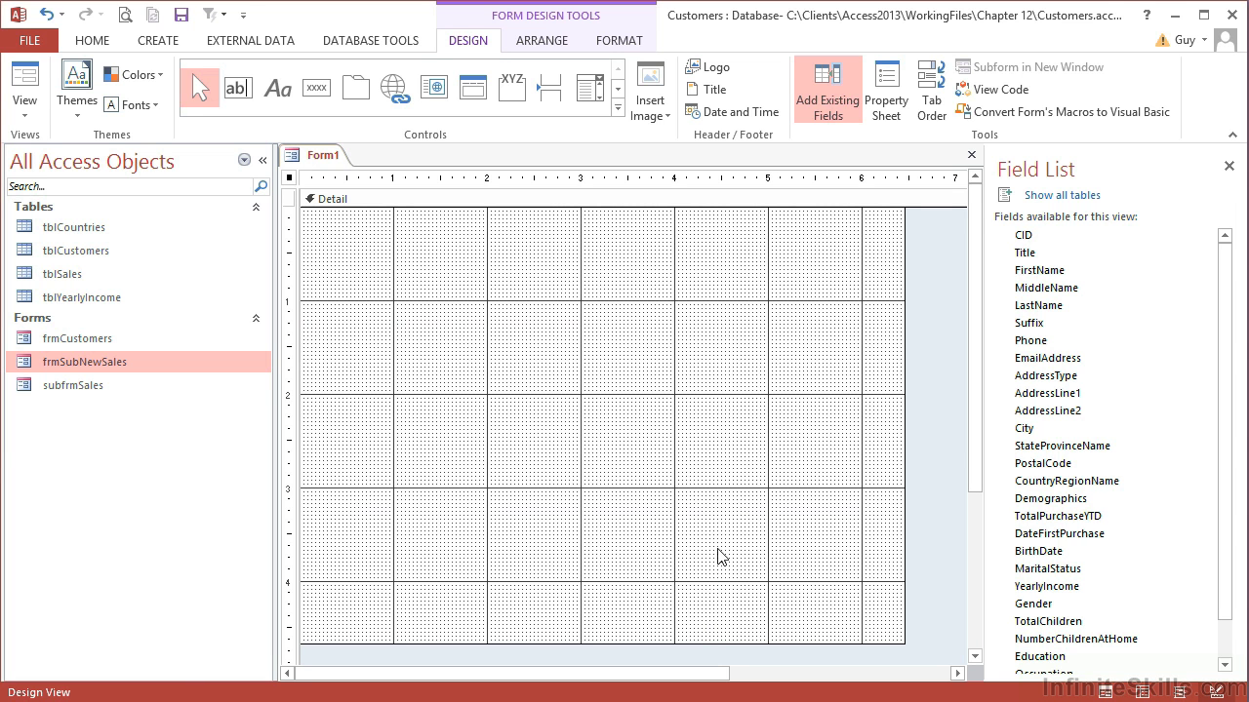
Ctrl-select the eight customer fields, Title through BirthDate, and drag them toward the Detail grid.
left_click(1038, 256)
left_click(1051, 271, "ctrl")
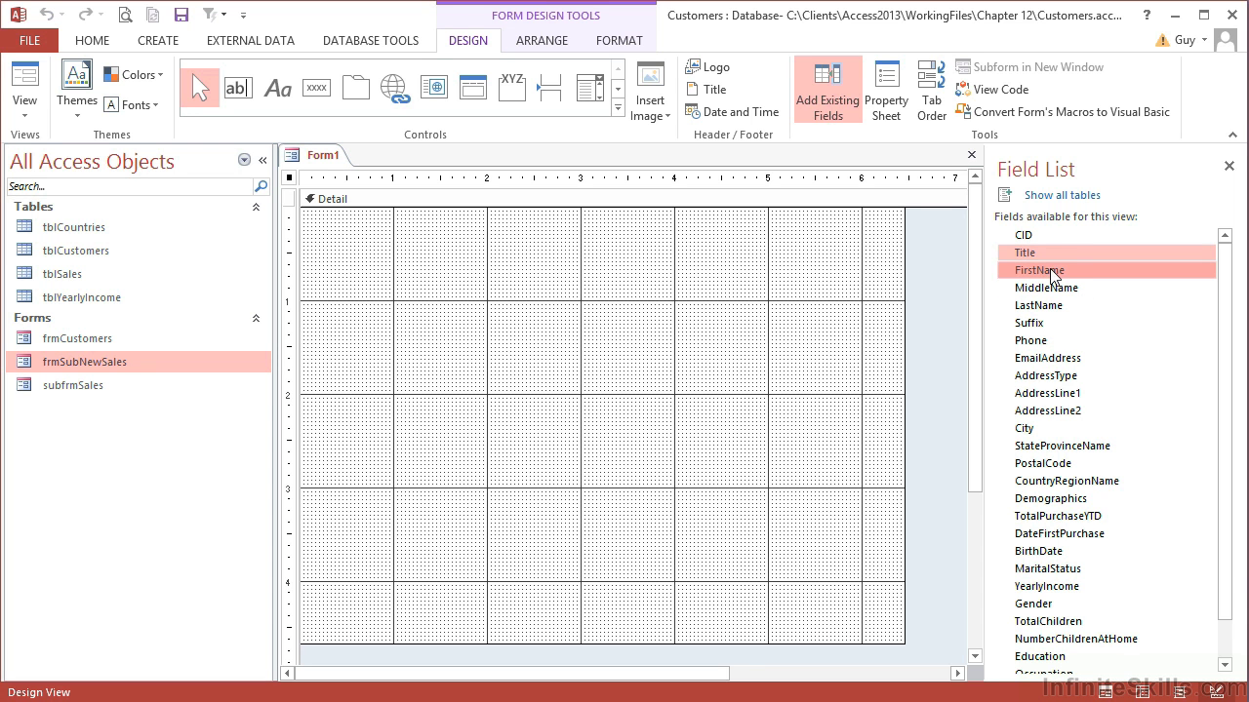
left_click(1059, 302, "ctrl")
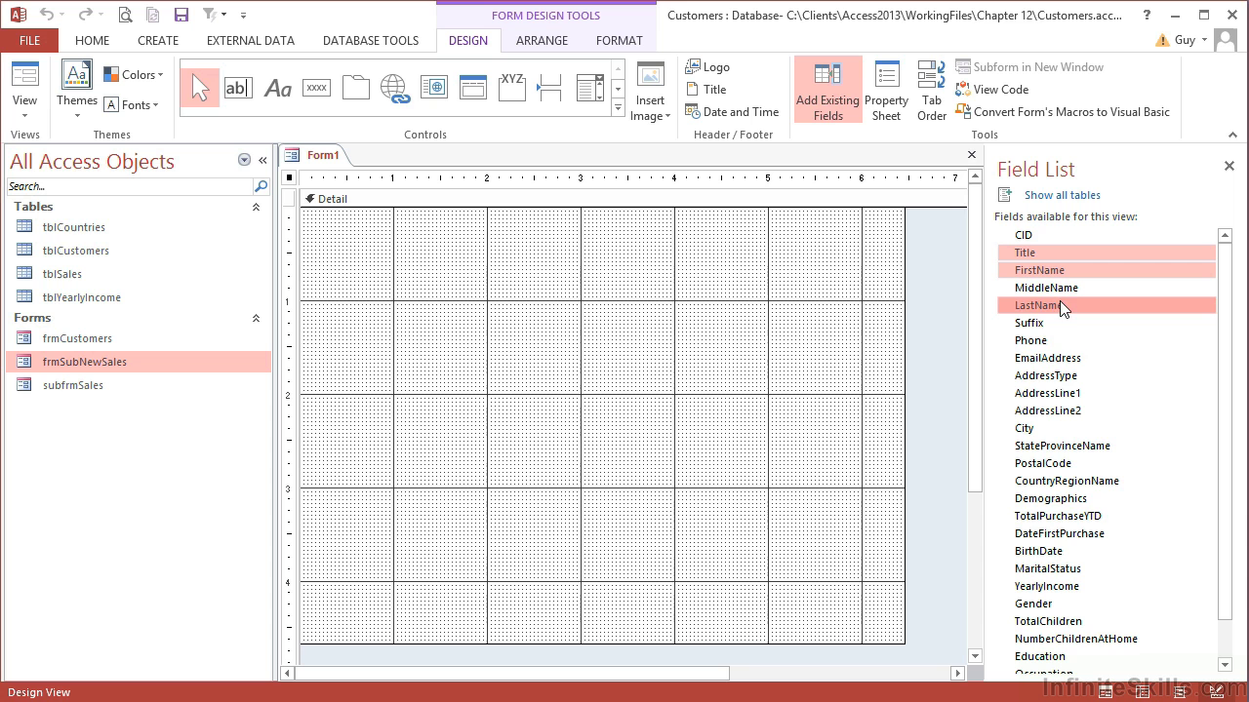
left_click(1054, 341, "ctrl")
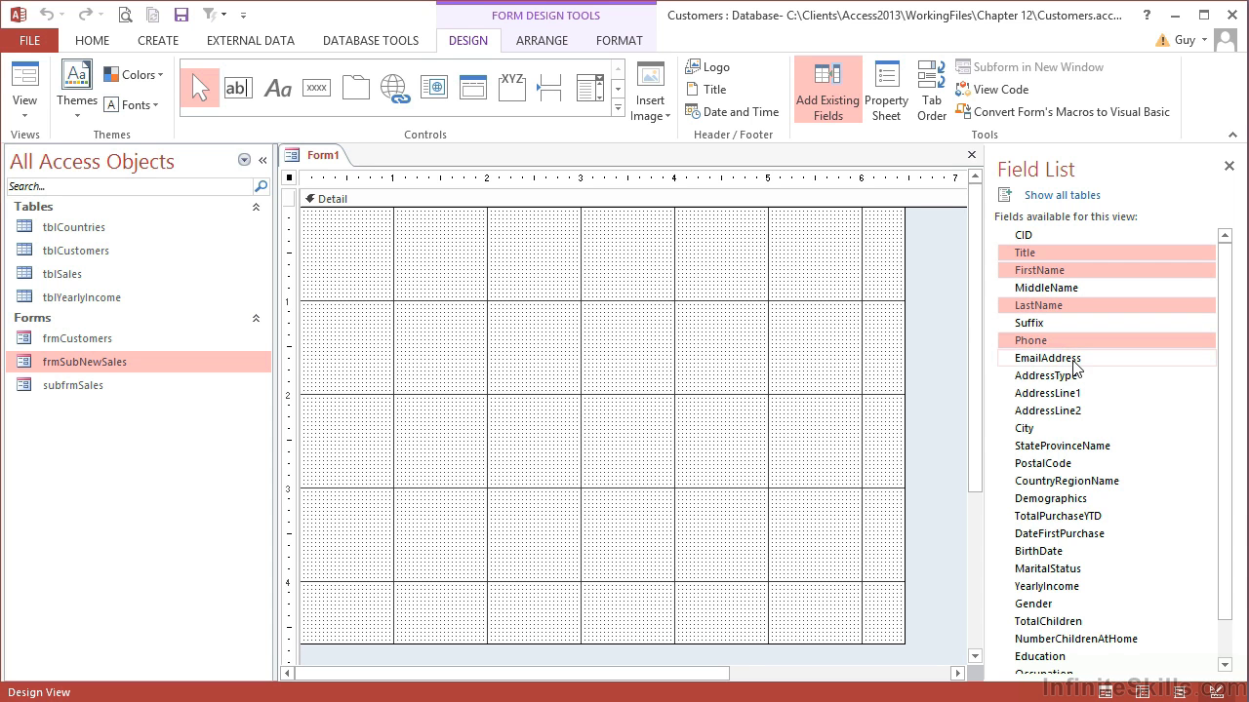
left_click(1071, 360, "ctrl")
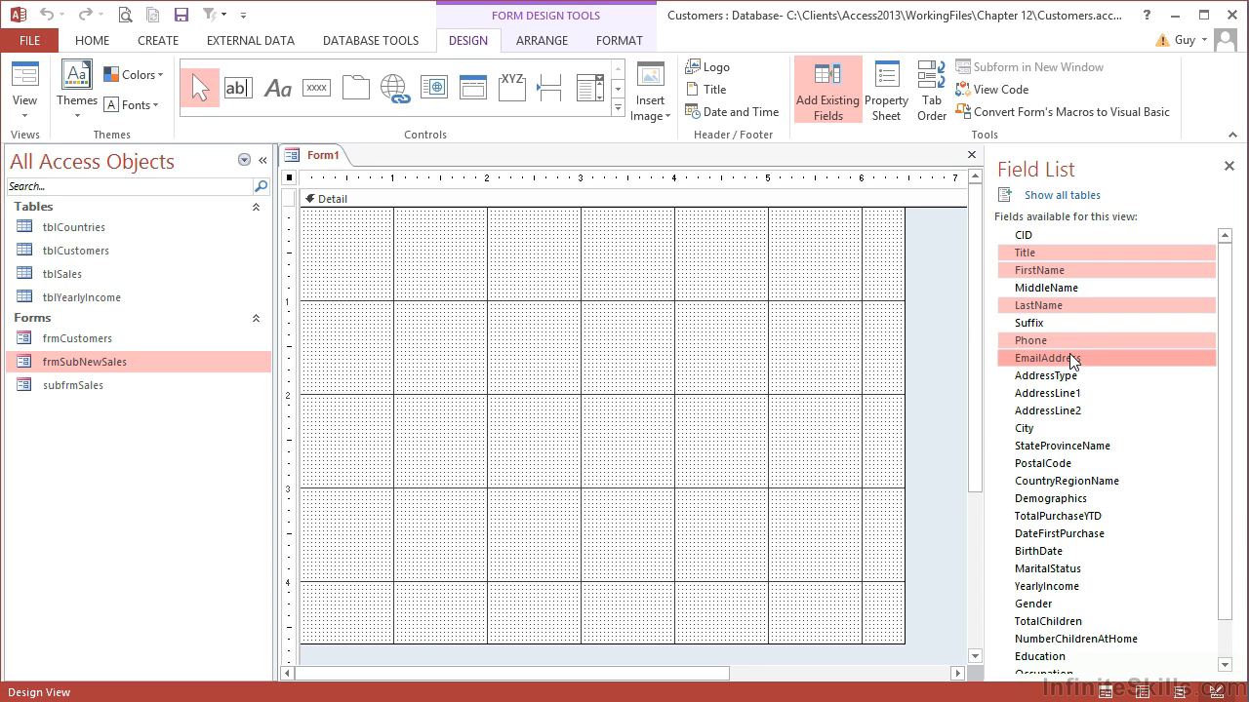
left_click(1065, 427, "ctrl")
left_click(1095, 463, "ctrl")
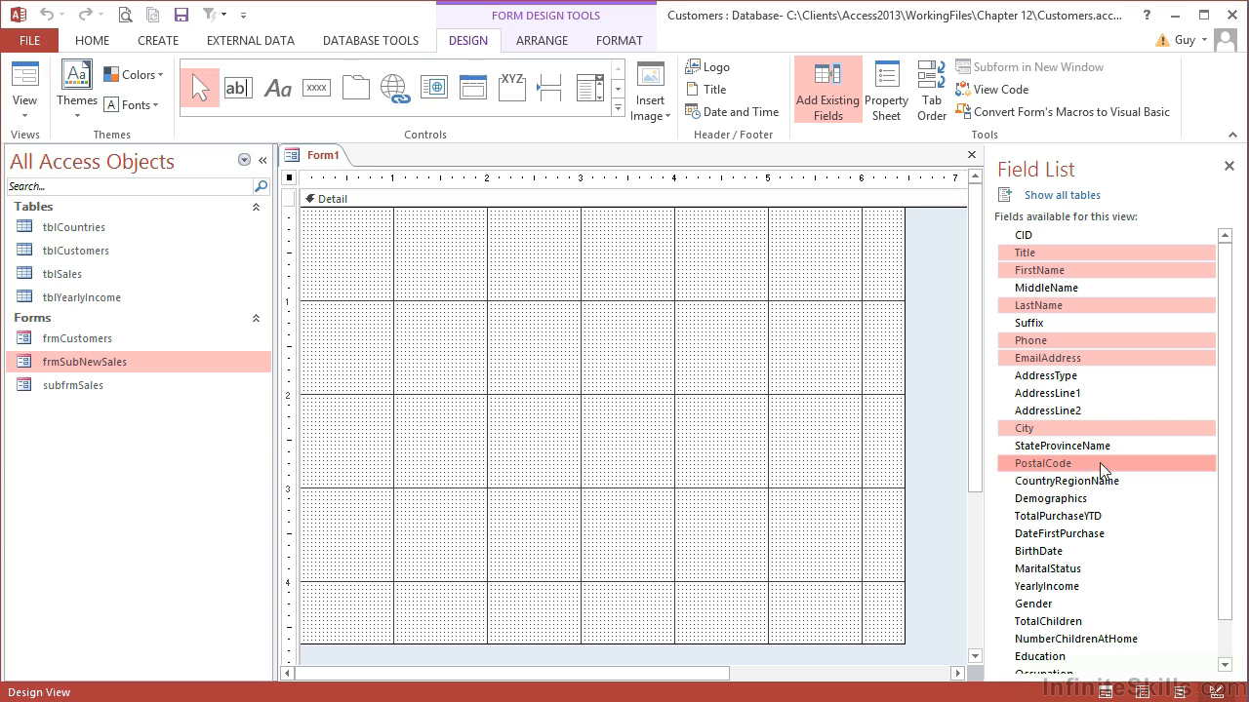
left_click(1068, 554, "ctrl")
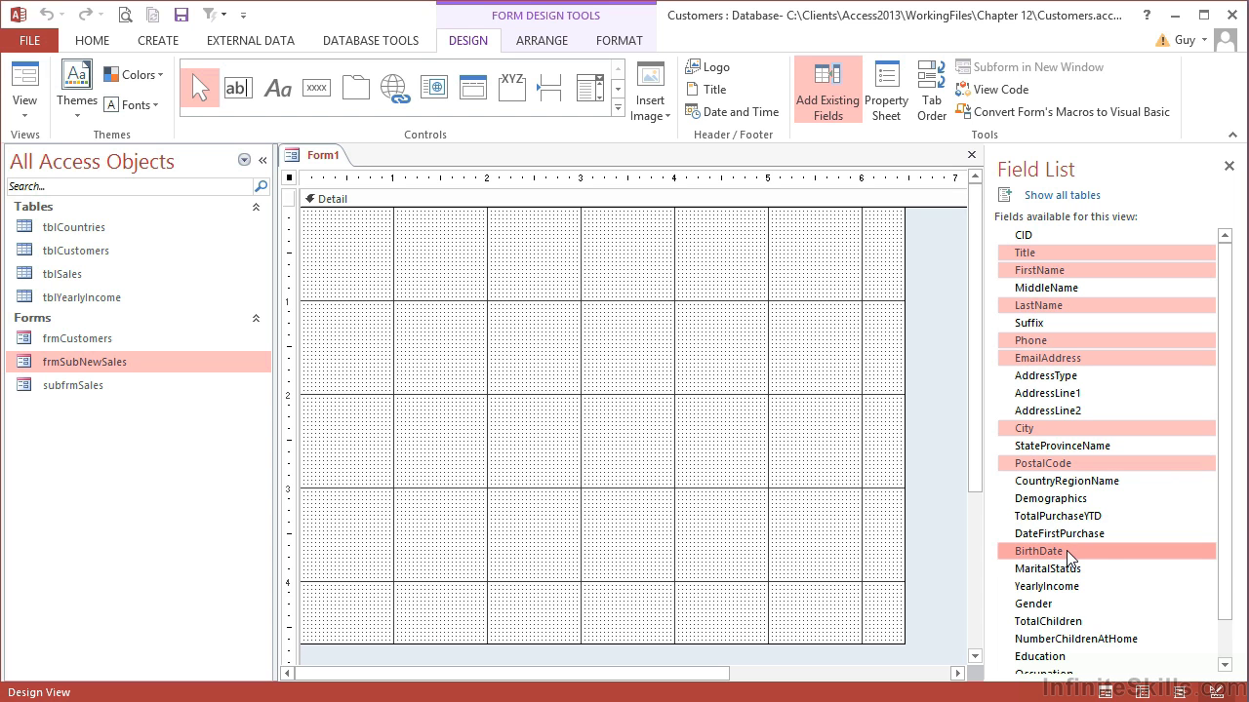
left_click_drag(1083, 552, 459, 267)
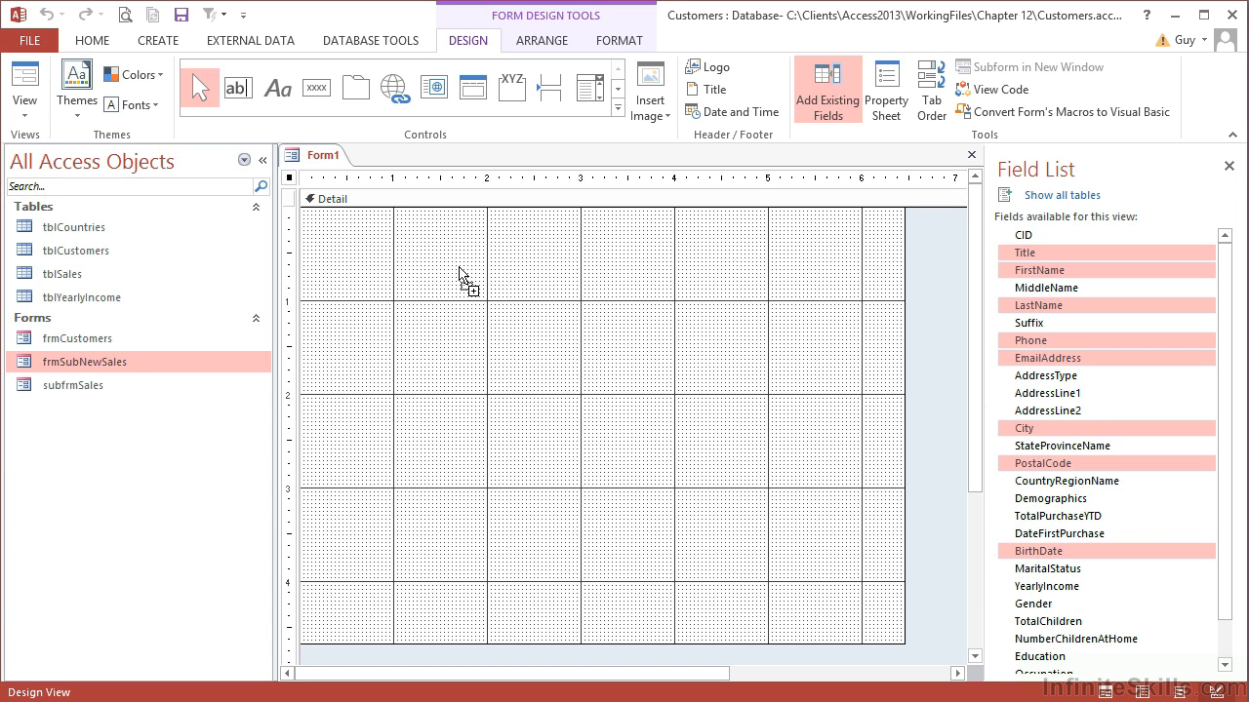
Drop the eight fields as a stacked column of label and text box pairs, then widen the text boxes.
left_click_drag(459, 274, 459, 271)
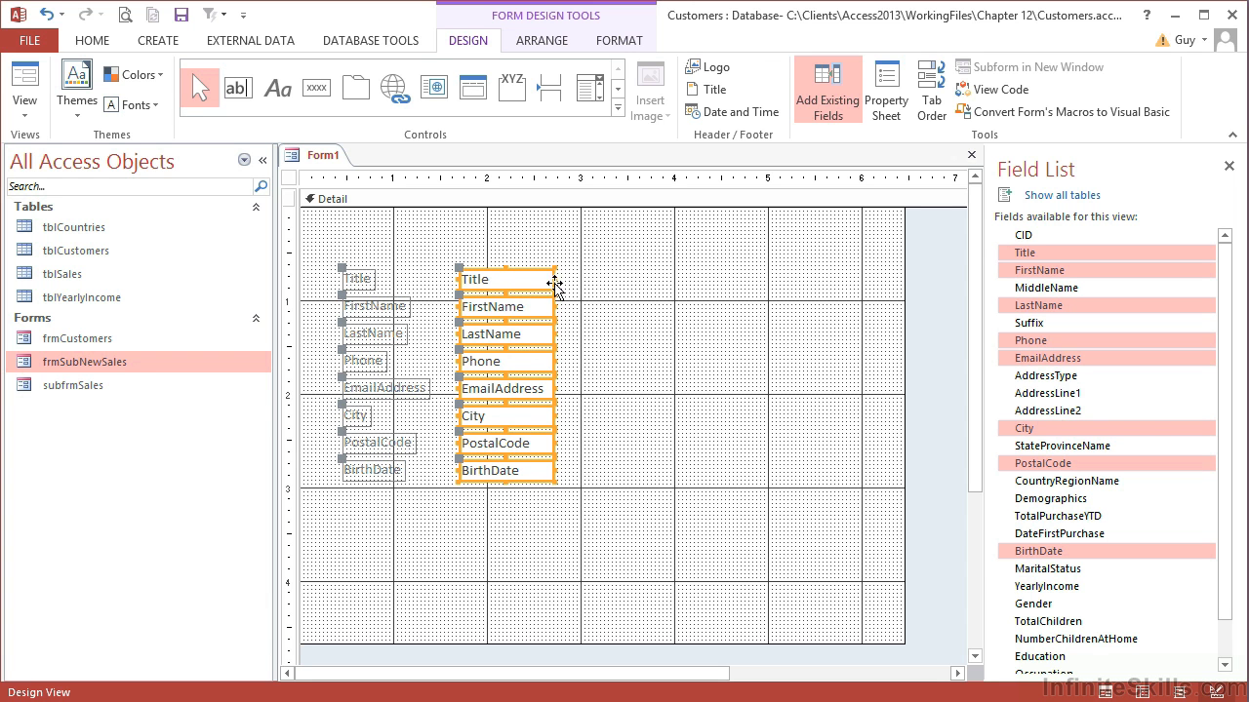
left_click_drag(554, 279, 640, 290)
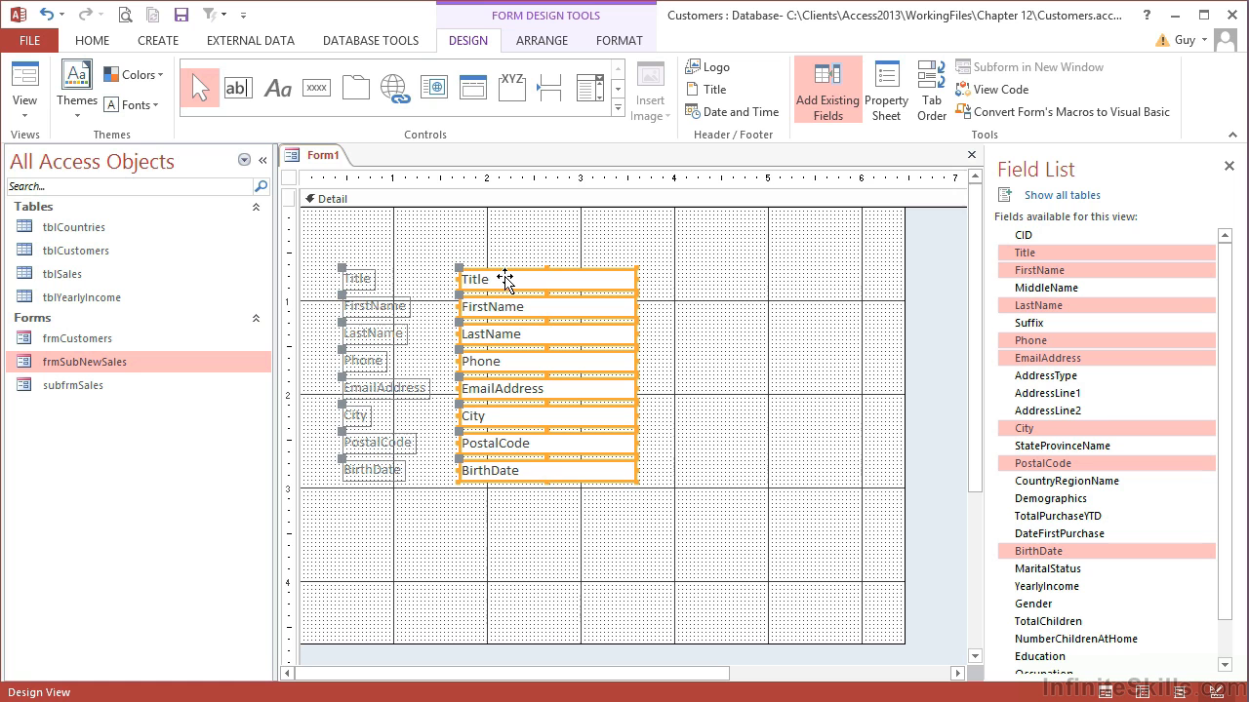
Edit the FirstName, LastName, EmailAddress and PostalCode labels to read with spaces, e.g. 'Email Address'.
left_click(380, 310)
left_click(372, 308)
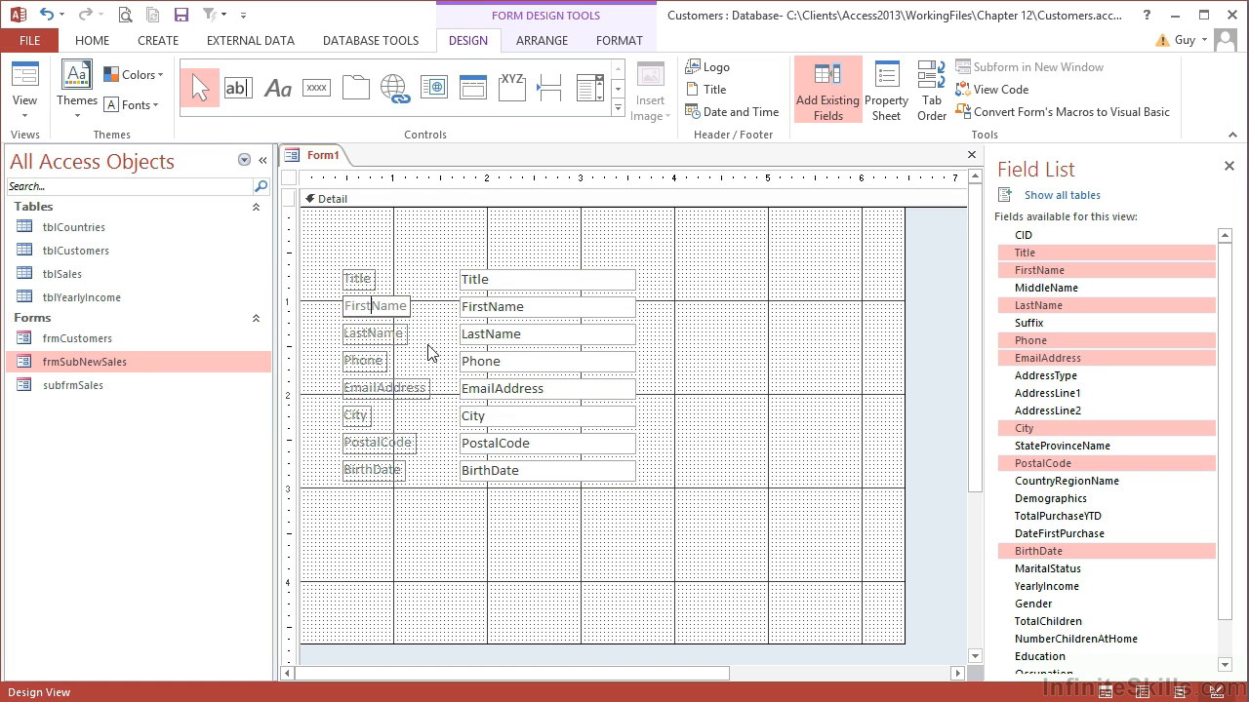
left_click(381, 334)
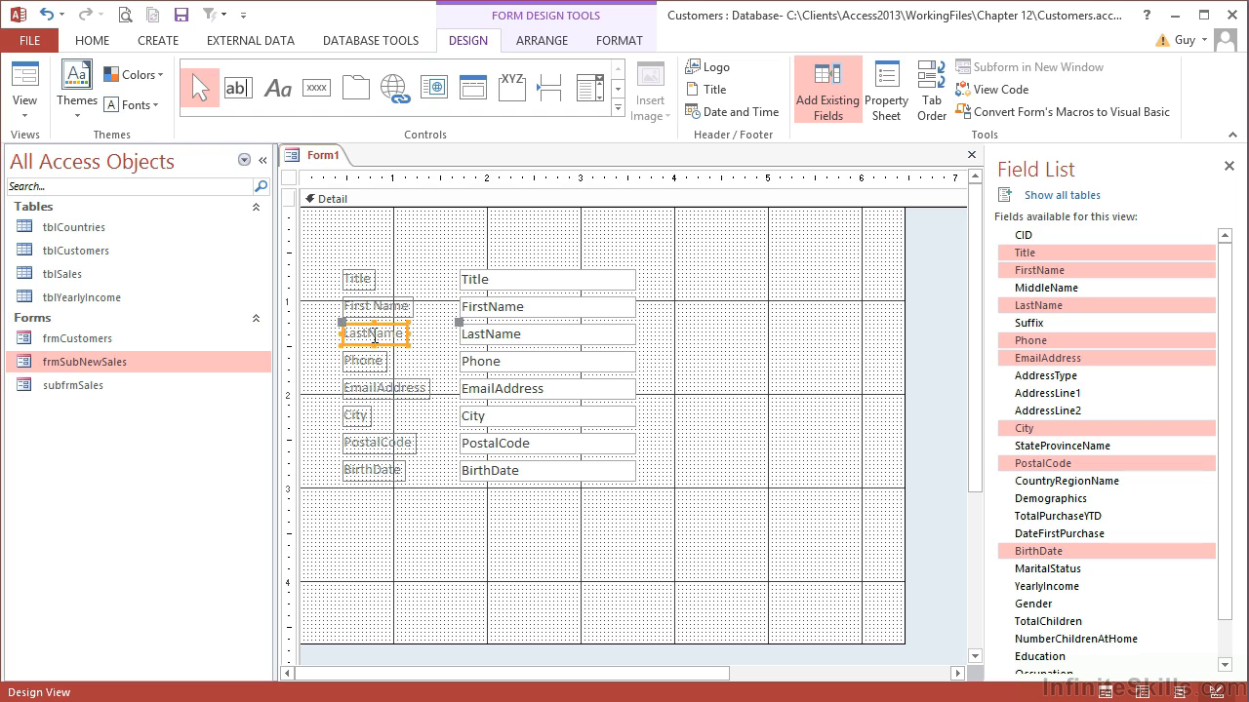
left_click(371, 333)
left_click(395, 391)
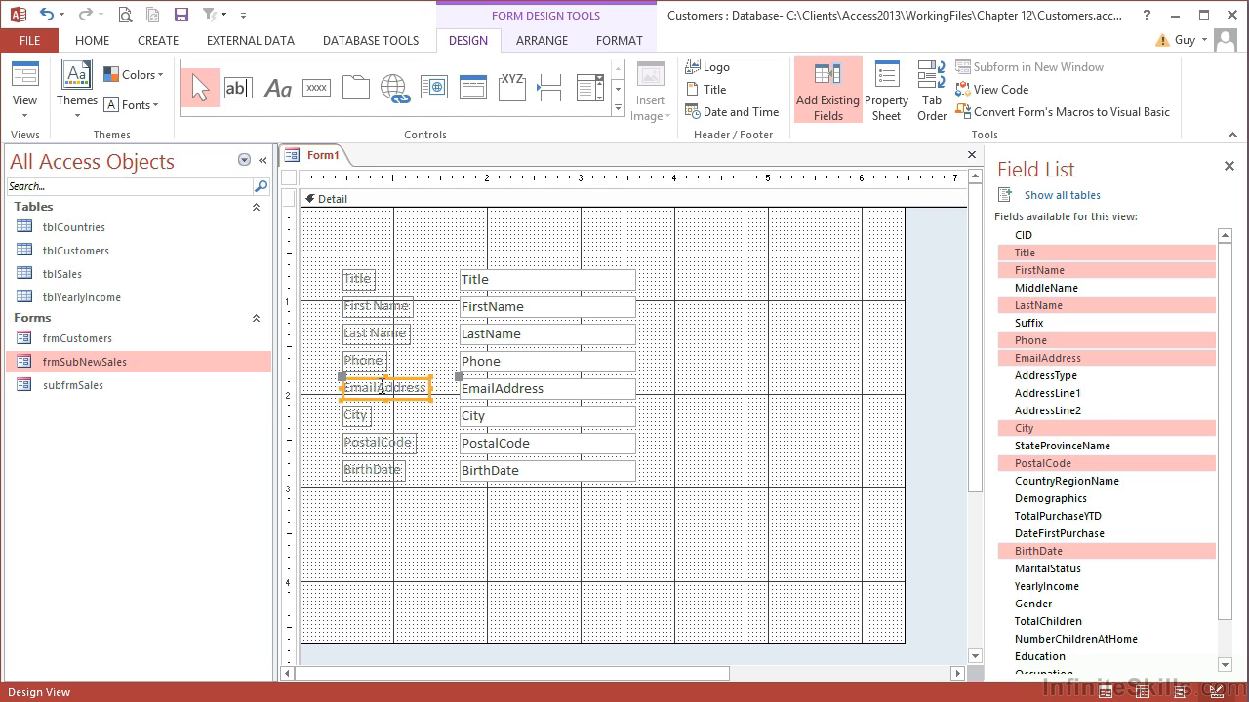
left_click(378, 388)
left_click(392, 451)
left_click(380, 443)
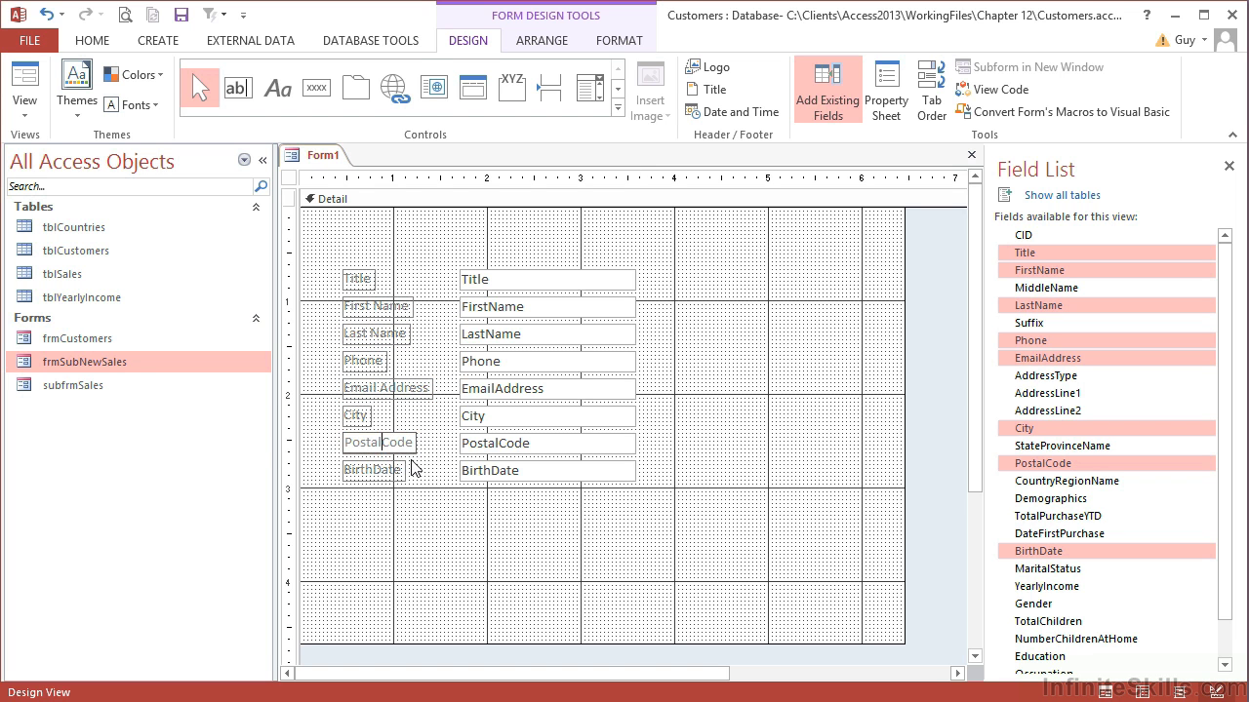
left_click(449, 328)
left_click(509, 310)
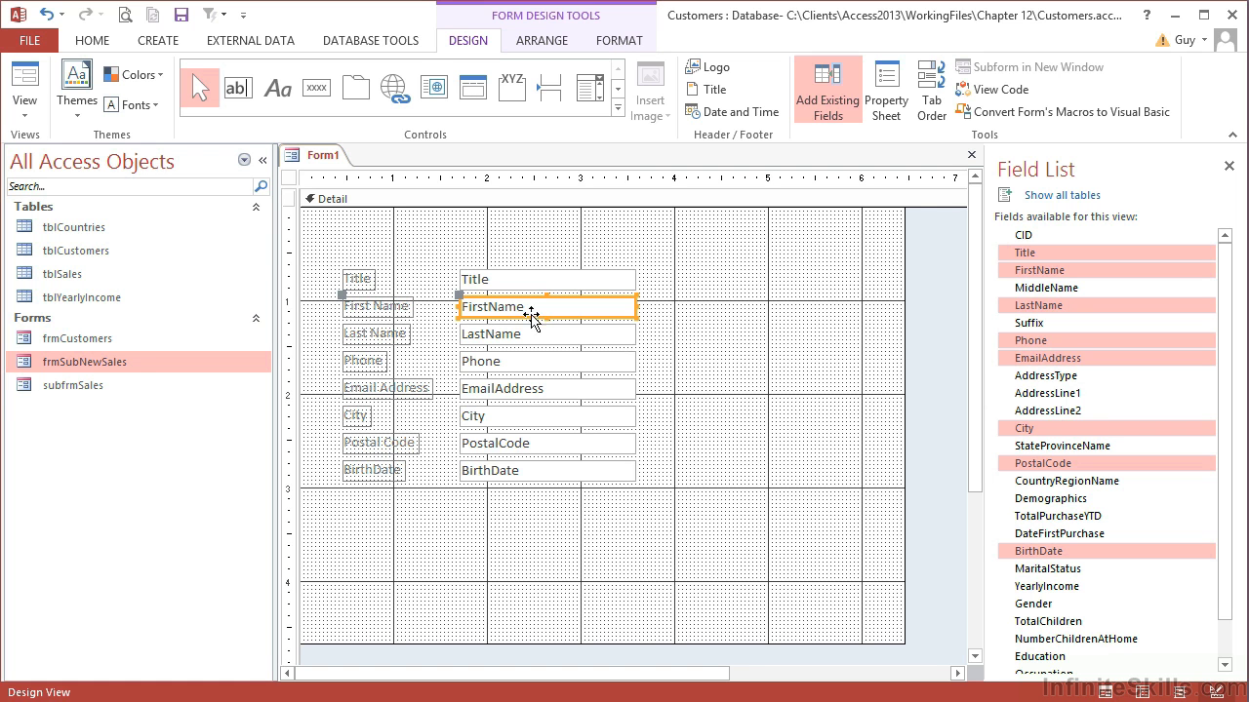
Preview the form in Form View and step forward to customer record 7 of 18508.
left_click(25, 83)
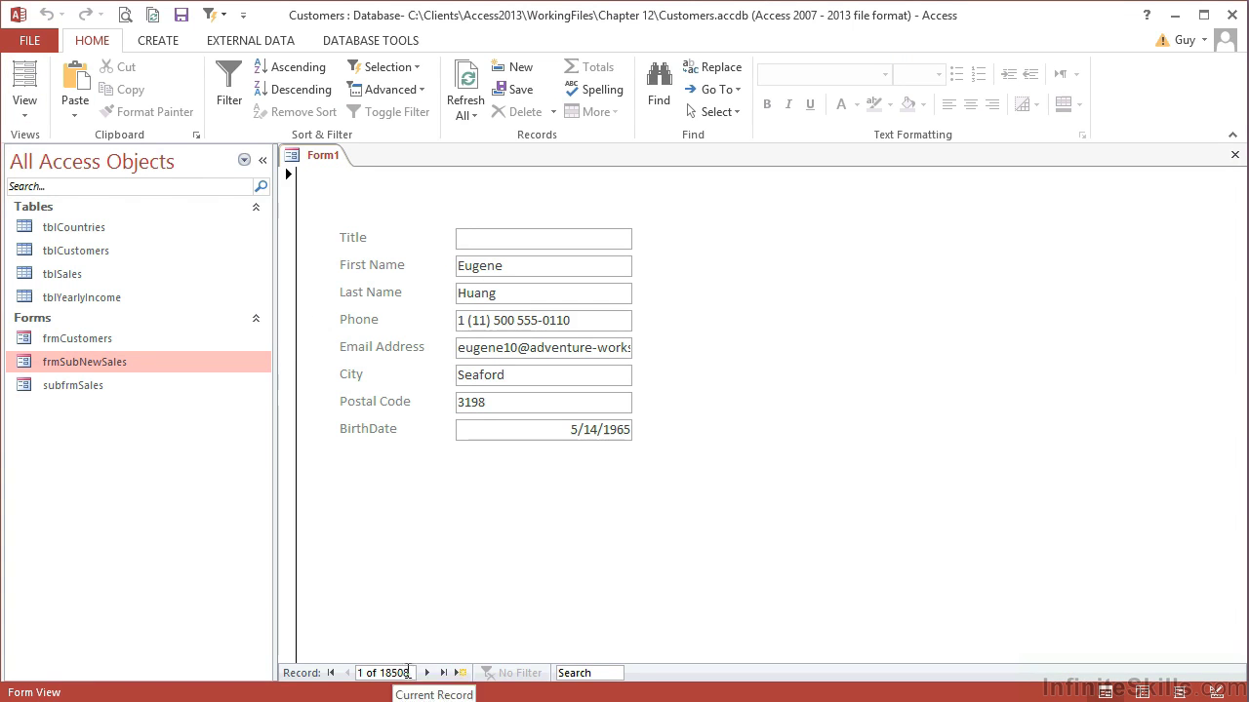
left_click(427, 673)
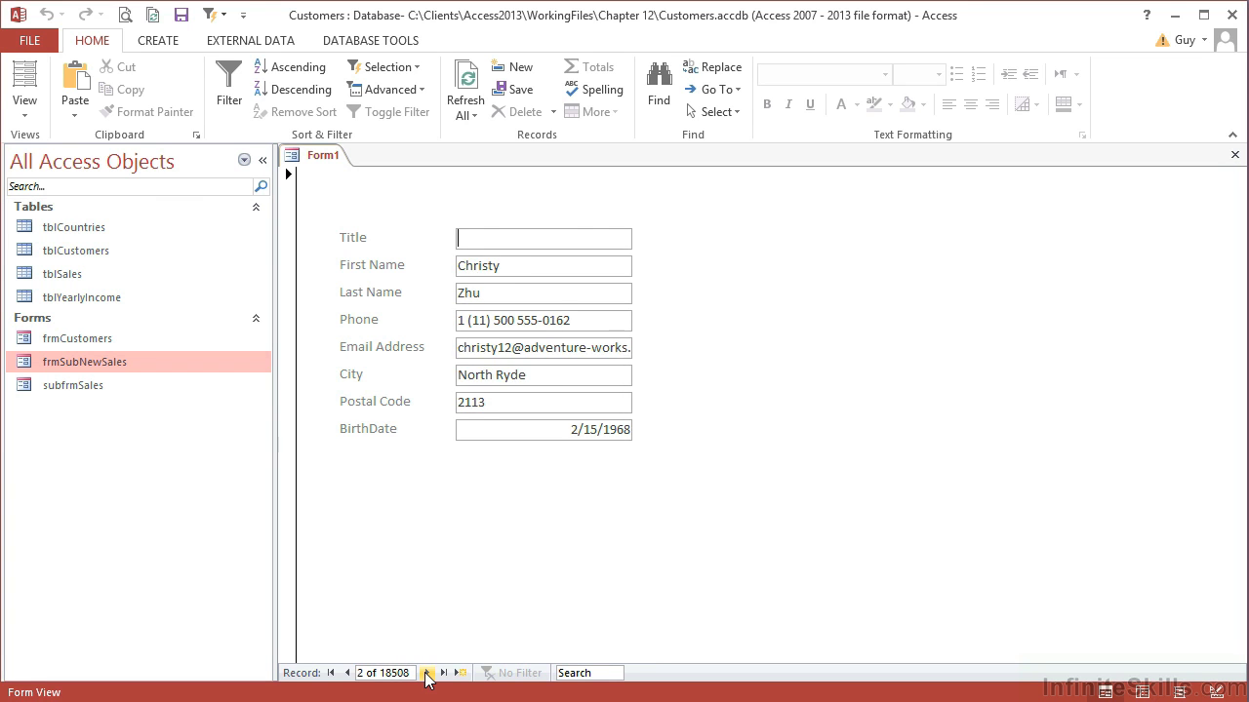
left_click(427, 673)
left_click(427, 673)
left_click(427, 673)
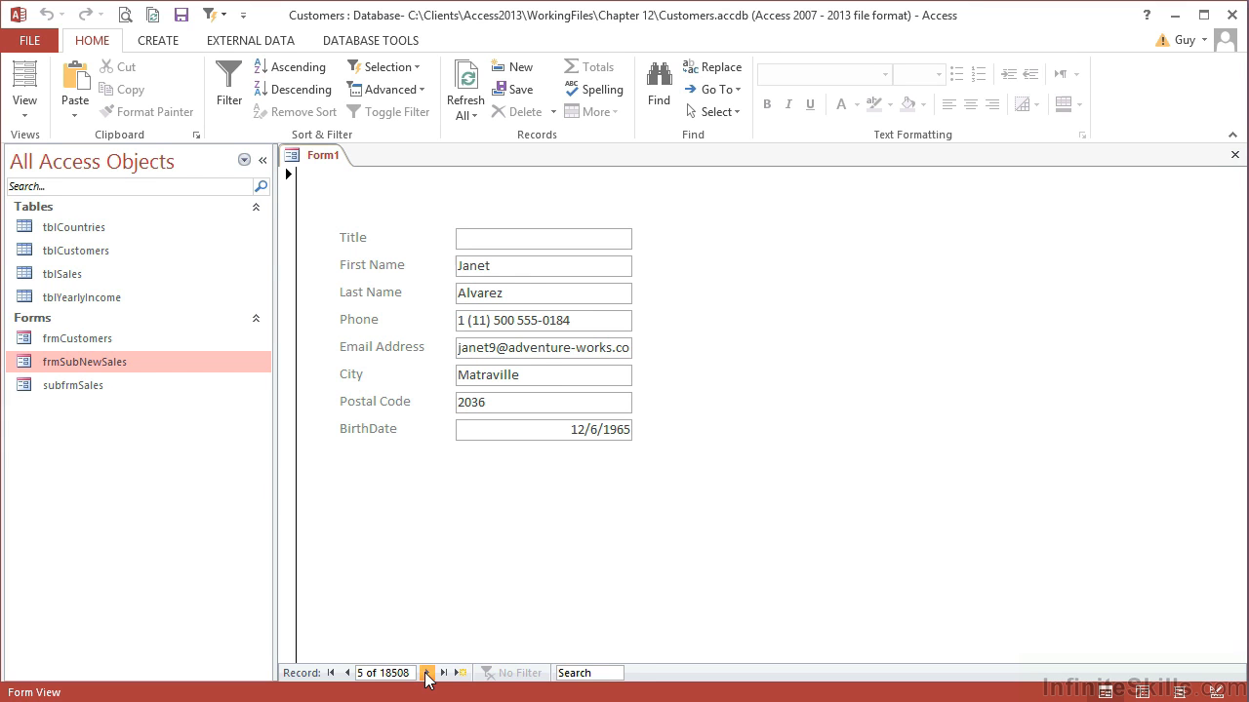
left_click(427, 673)
left_click(427, 673)
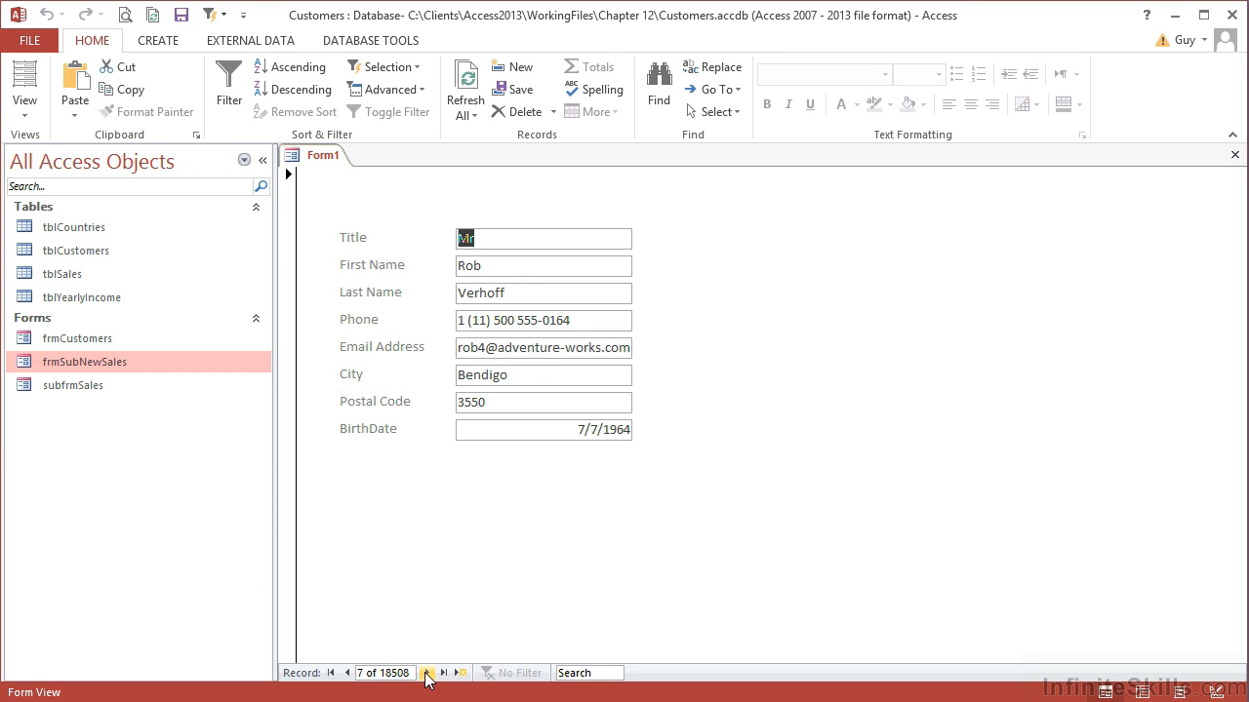
left_click(34, 115)
Back in Design View, widen all eight text boxes so full email addresses fit.
left_click(60, 281)
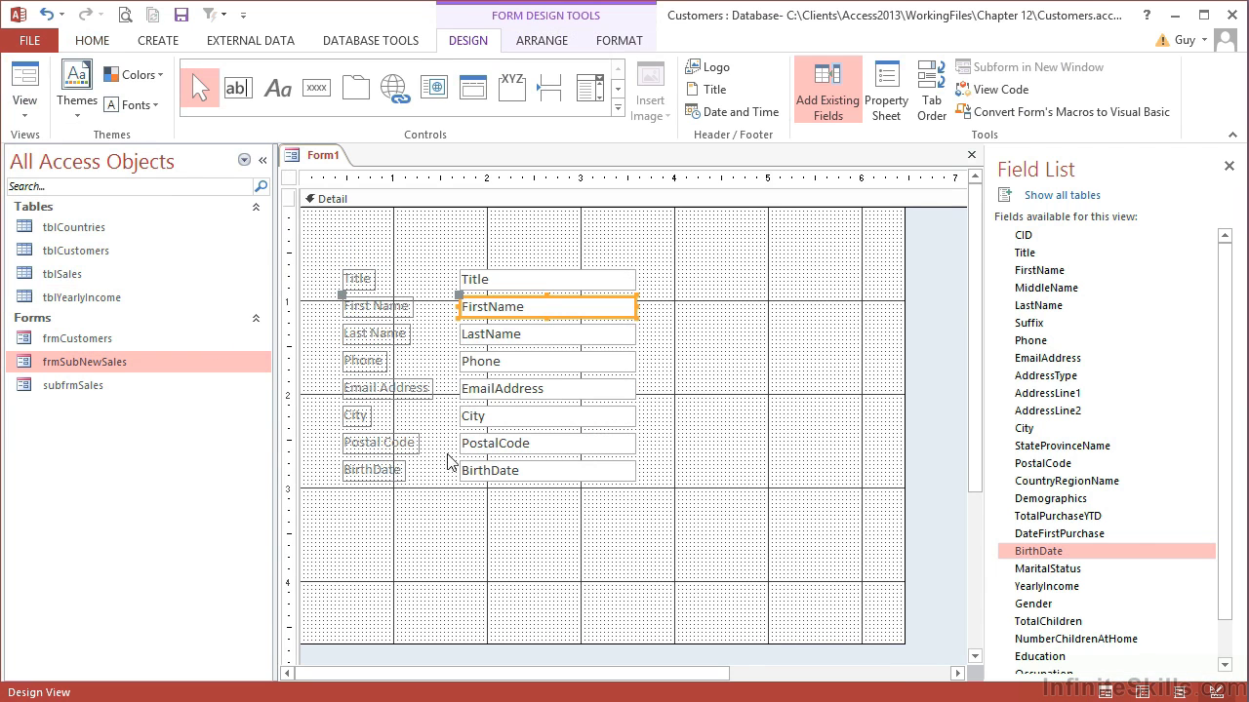
left_click(622, 396)
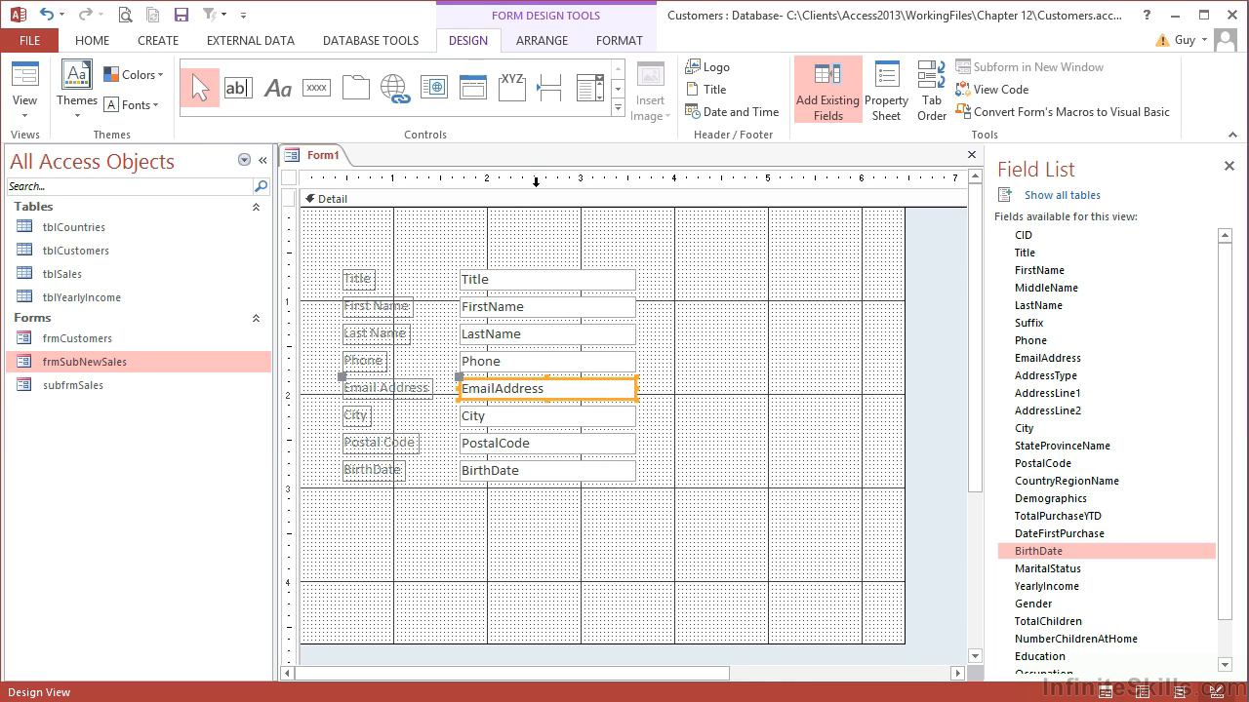
left_click(536, 181)
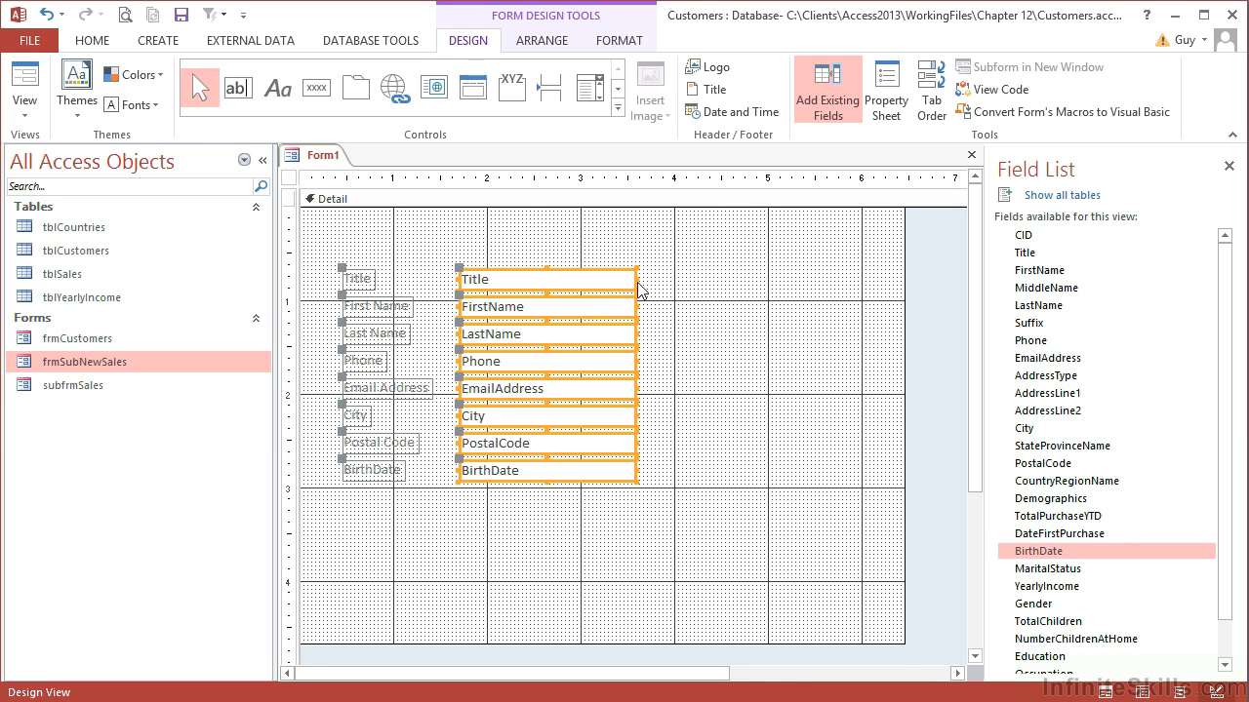
left_click_drag(636, 280, 675, 280)
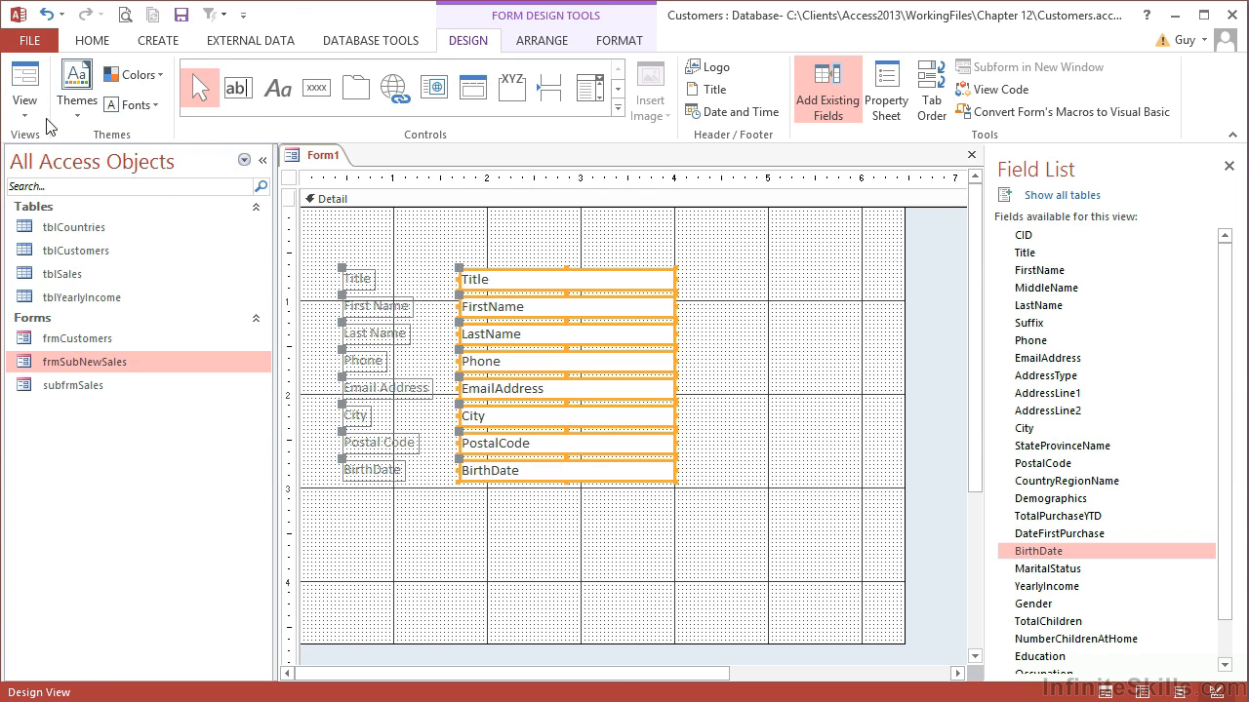
Check the wider boxes in Form View, browsing to record 6 of 18508.
left_click(25, 87)
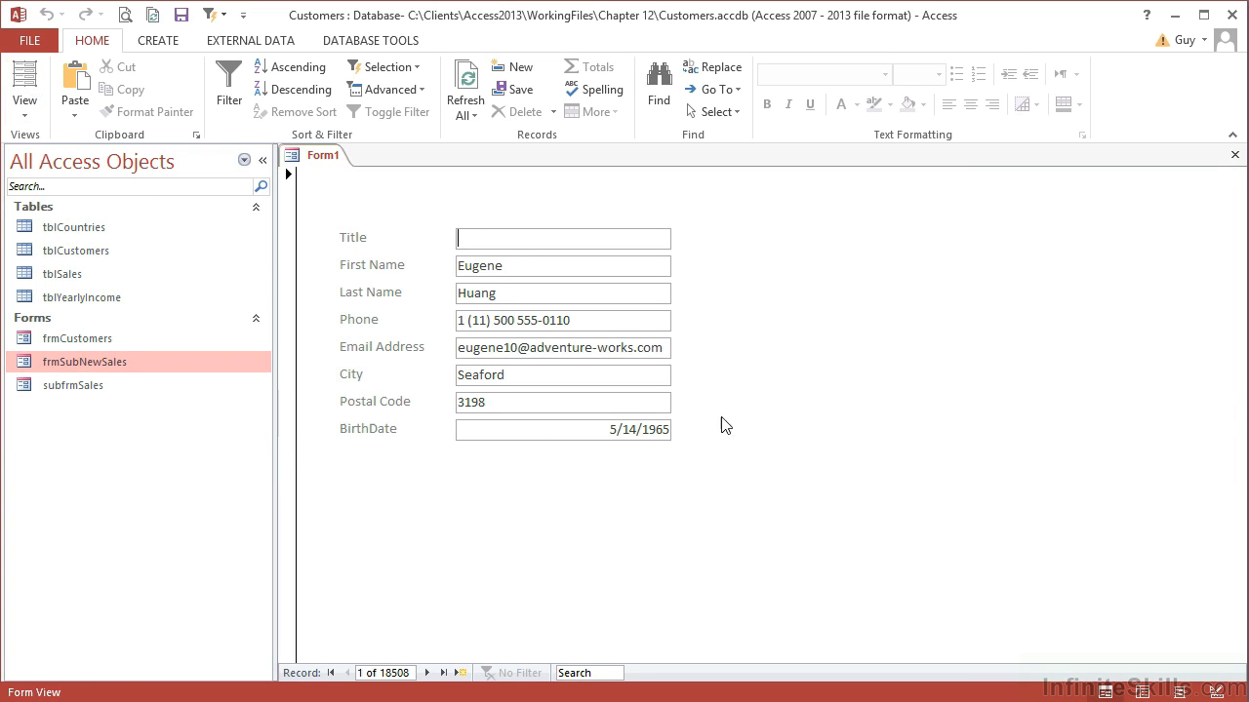
left_click(427, 673)
left_click(427, 673)
left_click(428, 673)
left_click(427, 673)
left_click(427, 673)
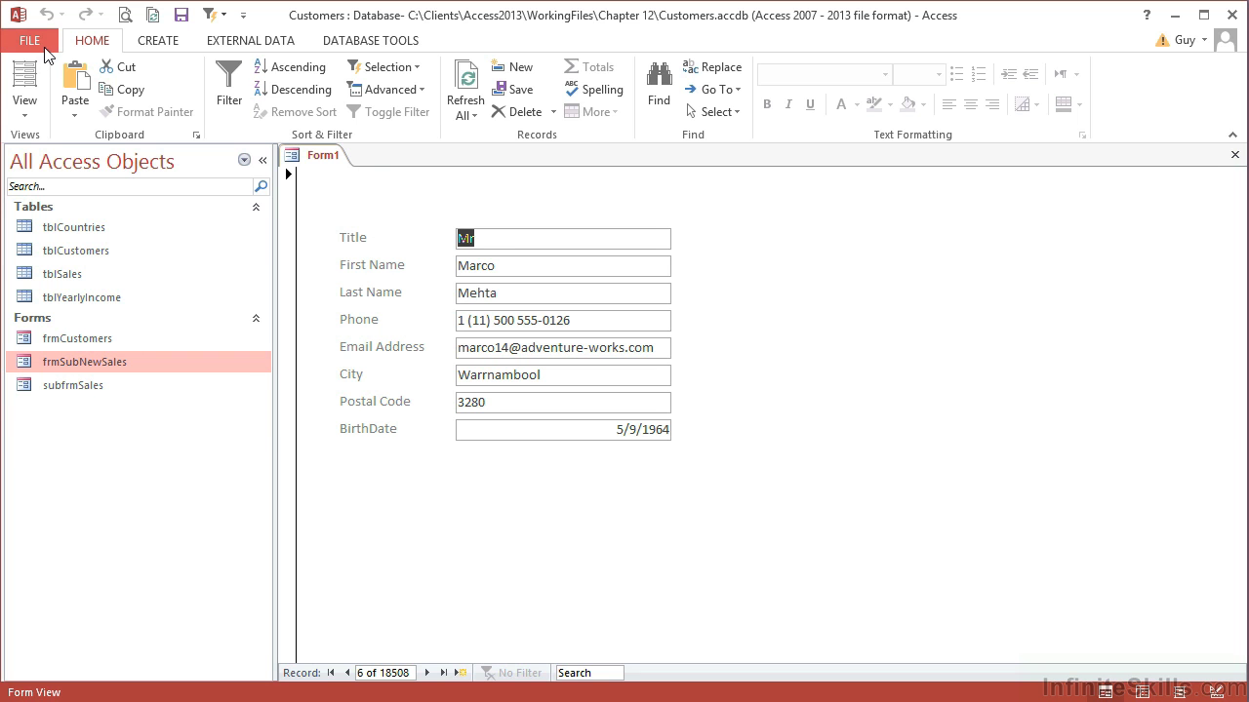
Save the form as frmFormNewCustomers and open the existing frmCustomers form.
left_click(181, 14)
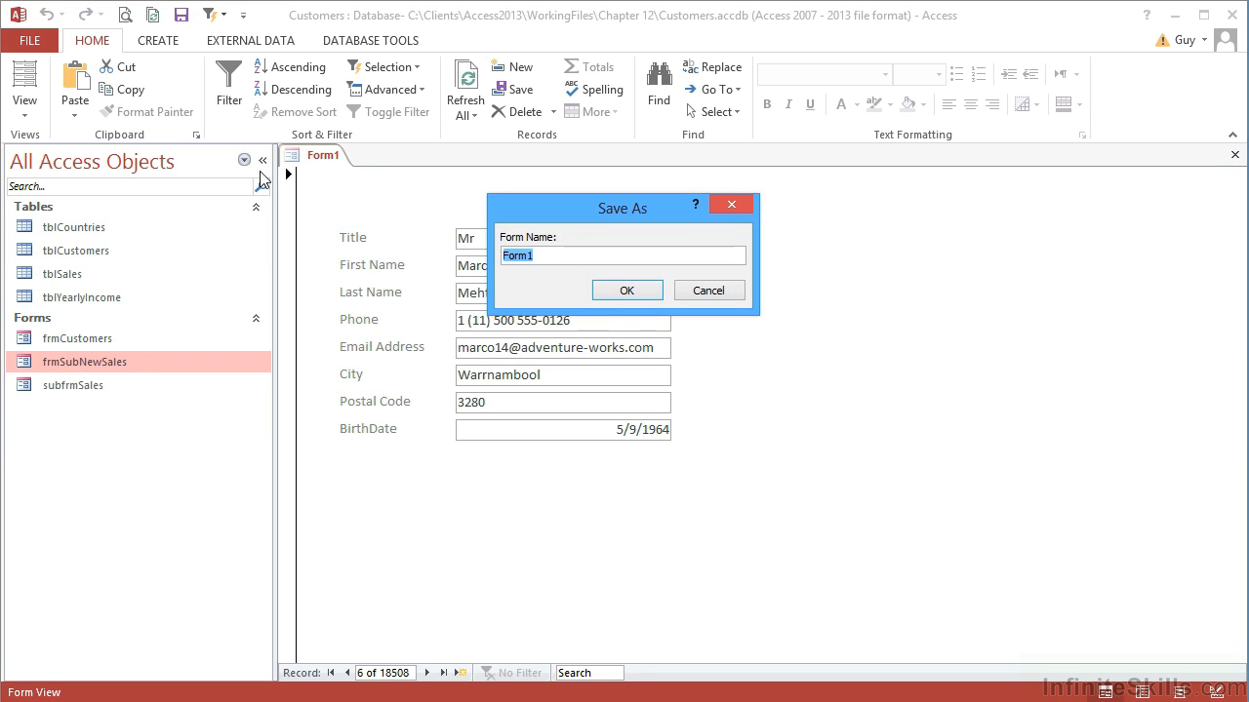
type("frmFormN")
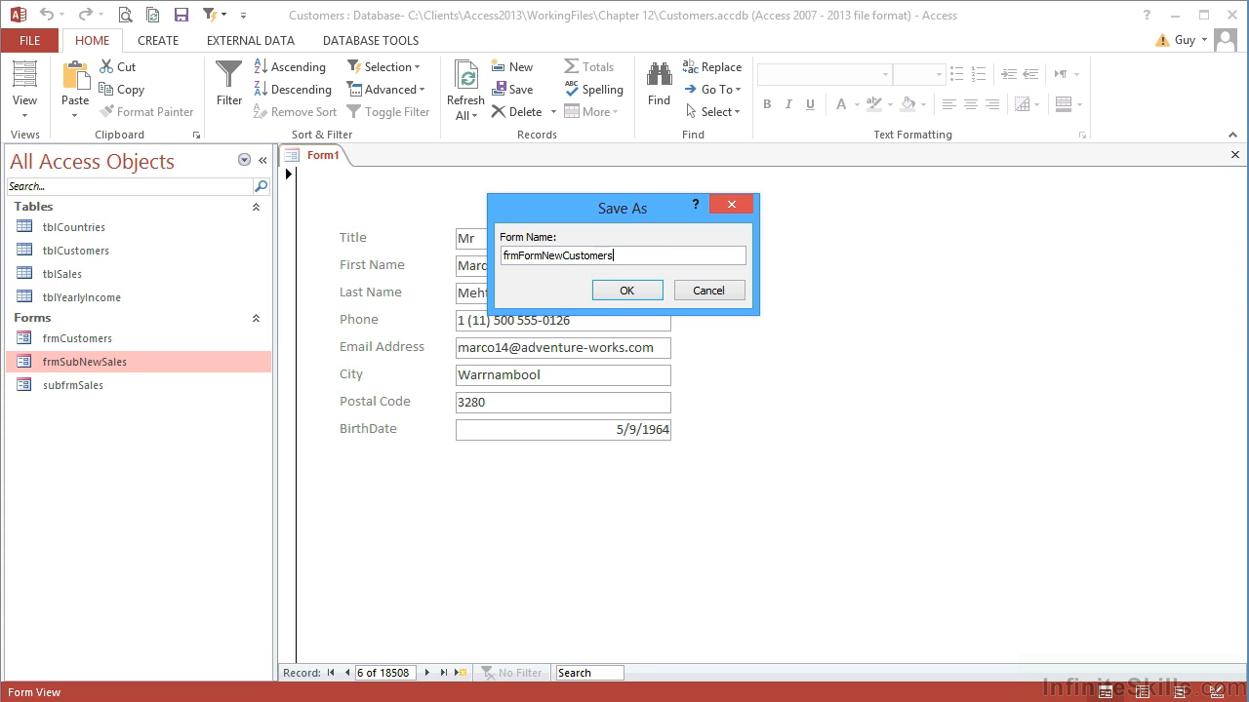
type("ewCustomers")
left_click(621, 291)
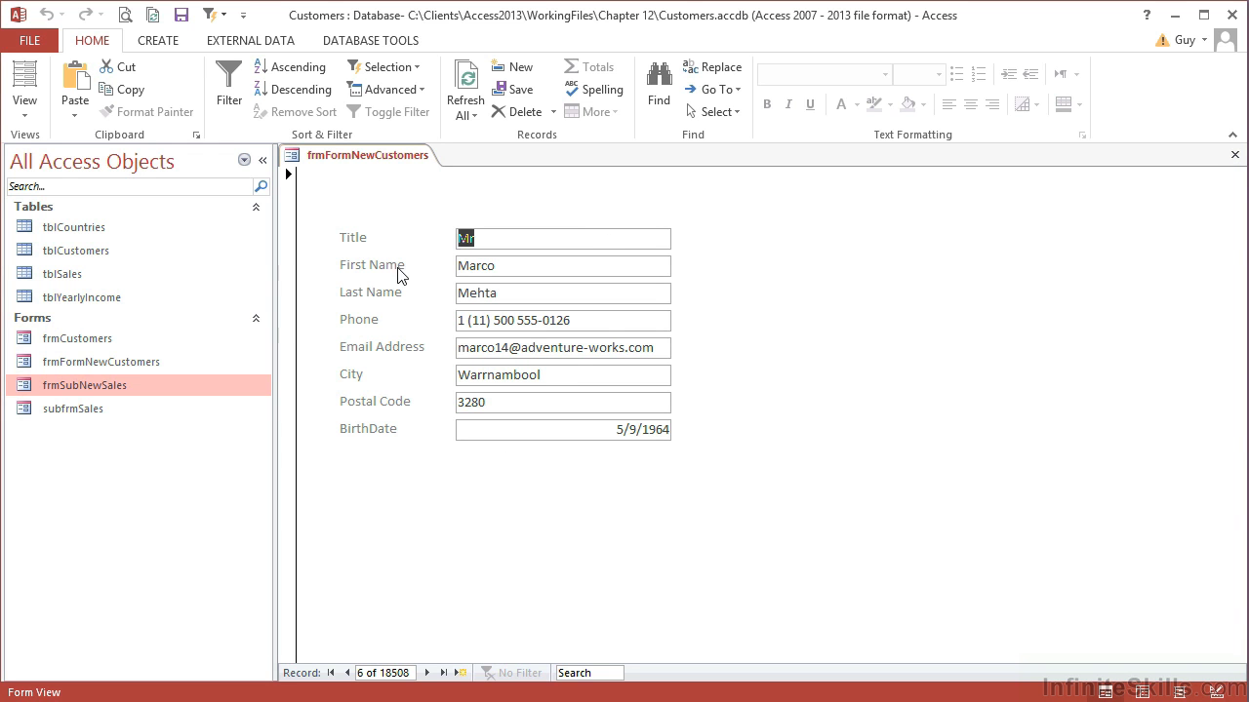
double_click(82, 341)
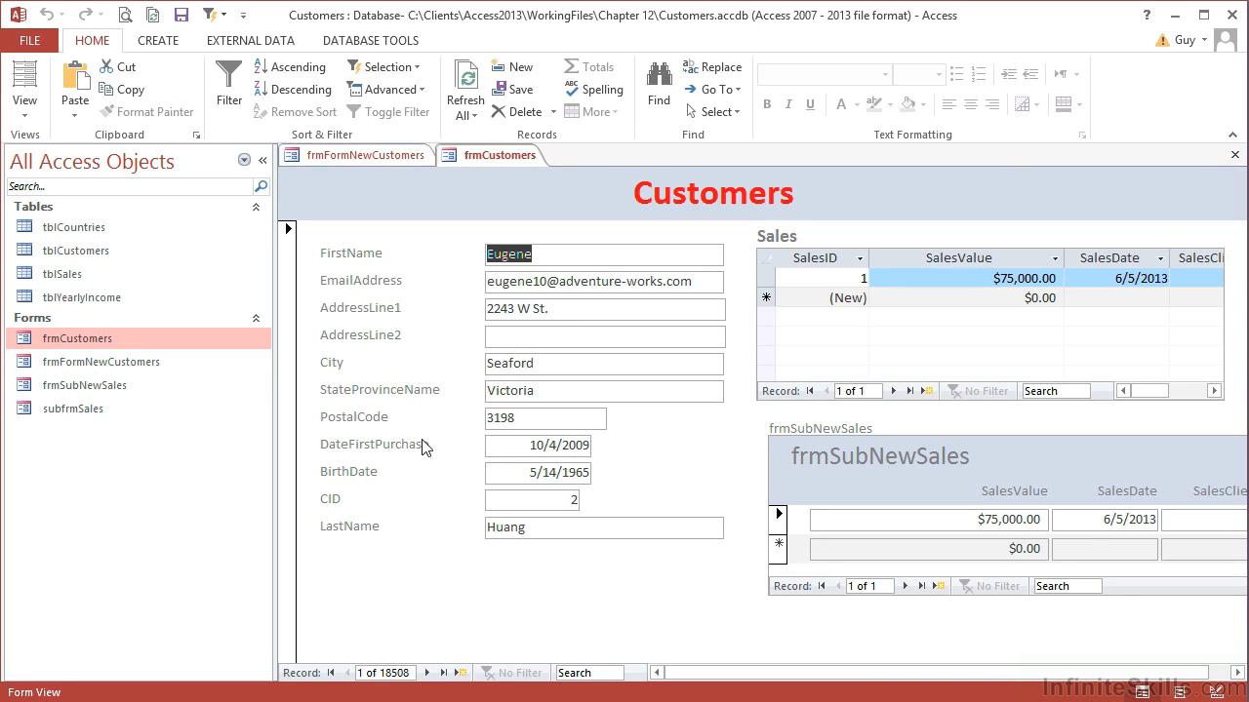
View frmCustomers in Design View, scrolling to inspect its header and footer.
left_click(24, 103)
left_click(44, 231)
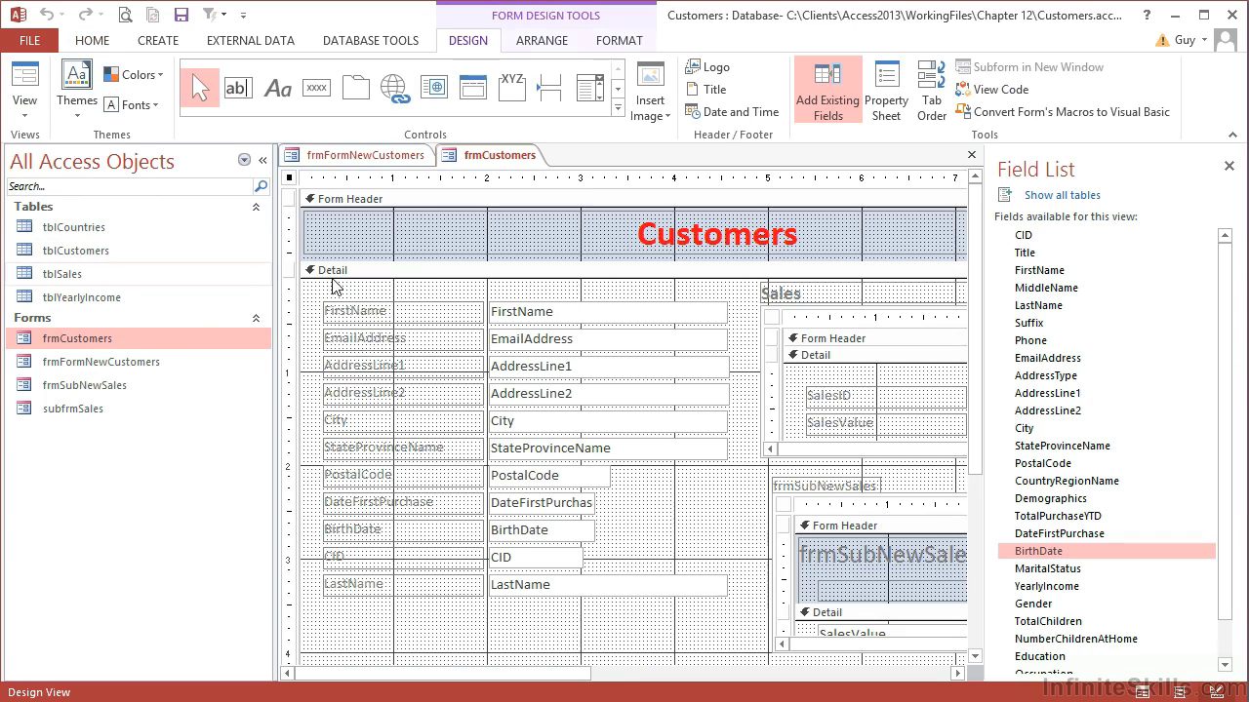
scroll(453, 411, "down", 3)
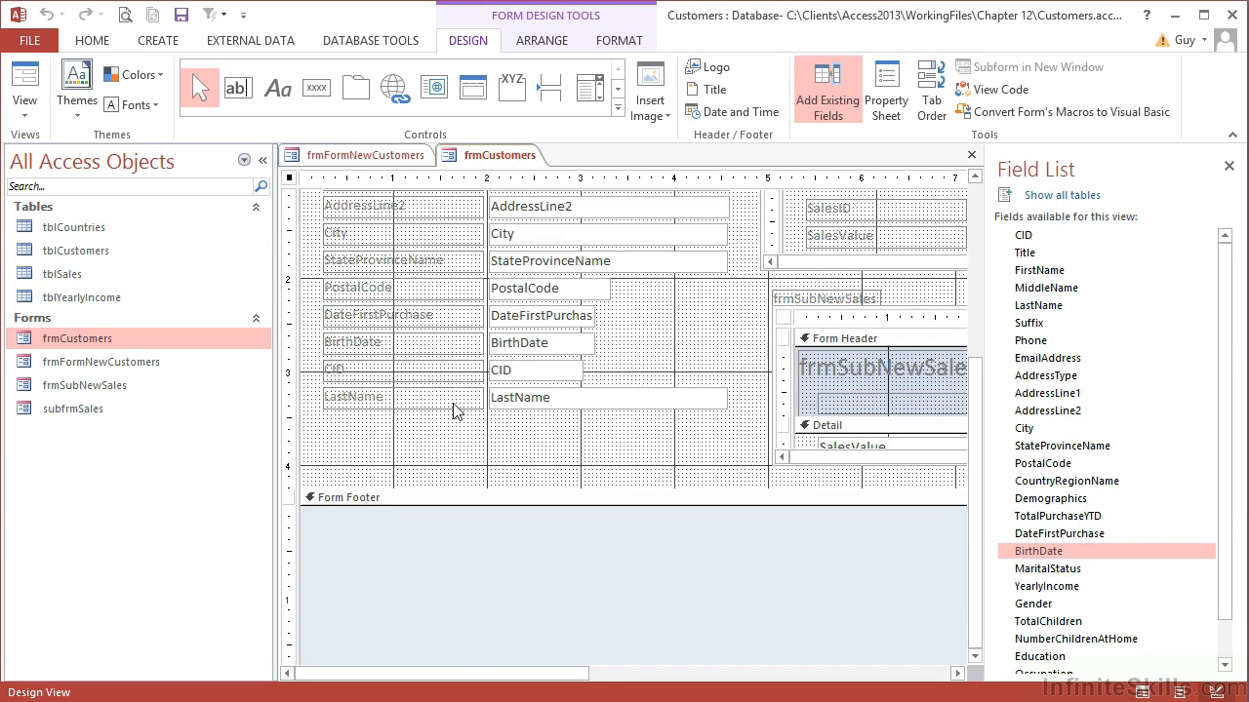
scroll(380, 470, "up", 3)
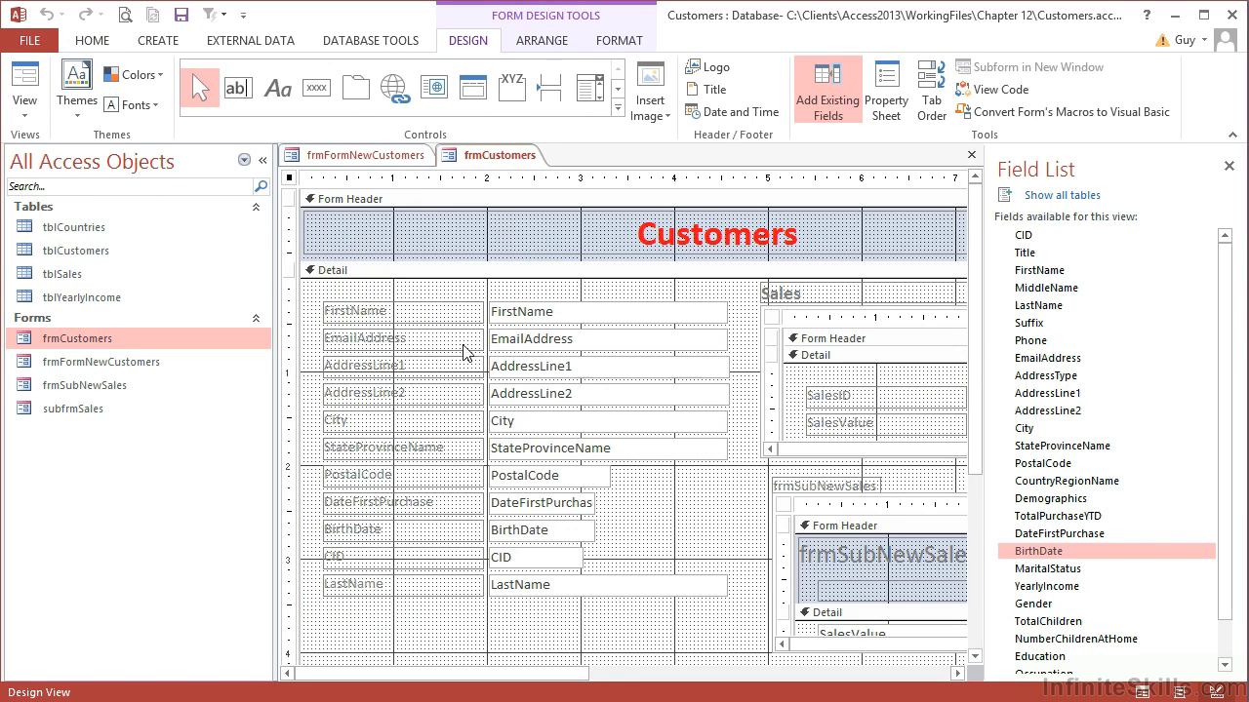
Return to frmFormNewCustomers in Design View and select its Detail section.
left_click(348, 158)
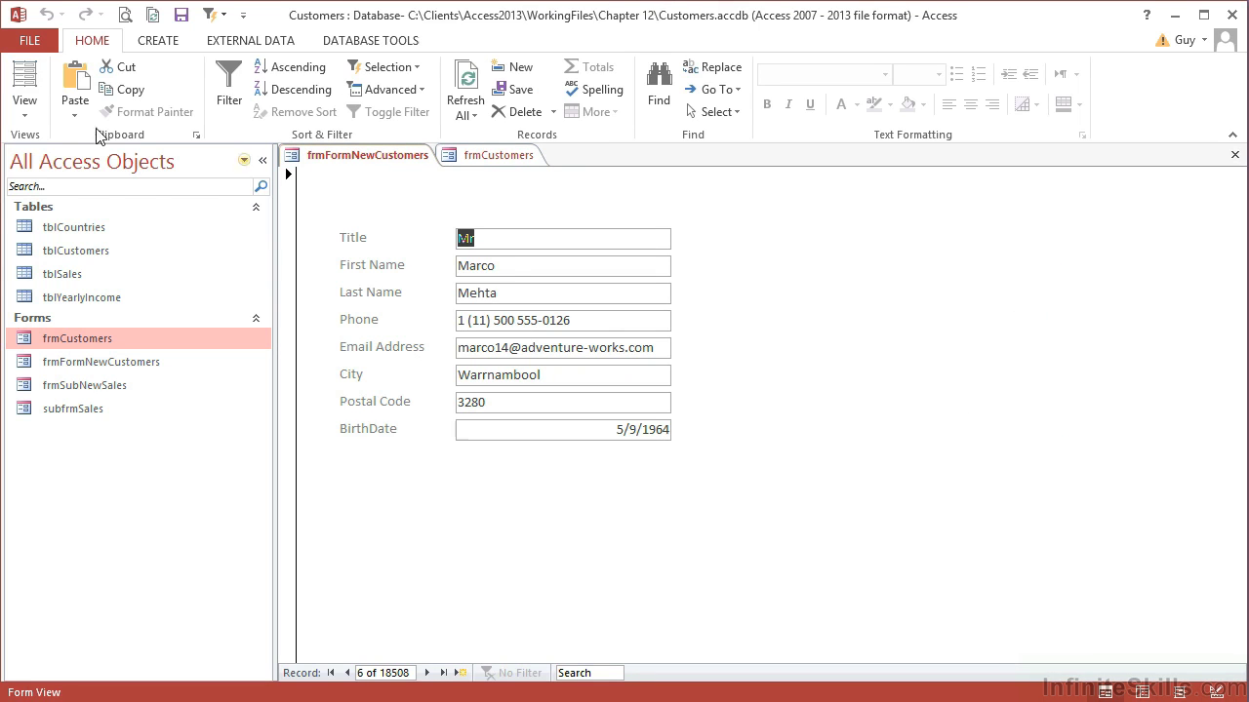
left_click(24, 103)
left_click(61, 280)
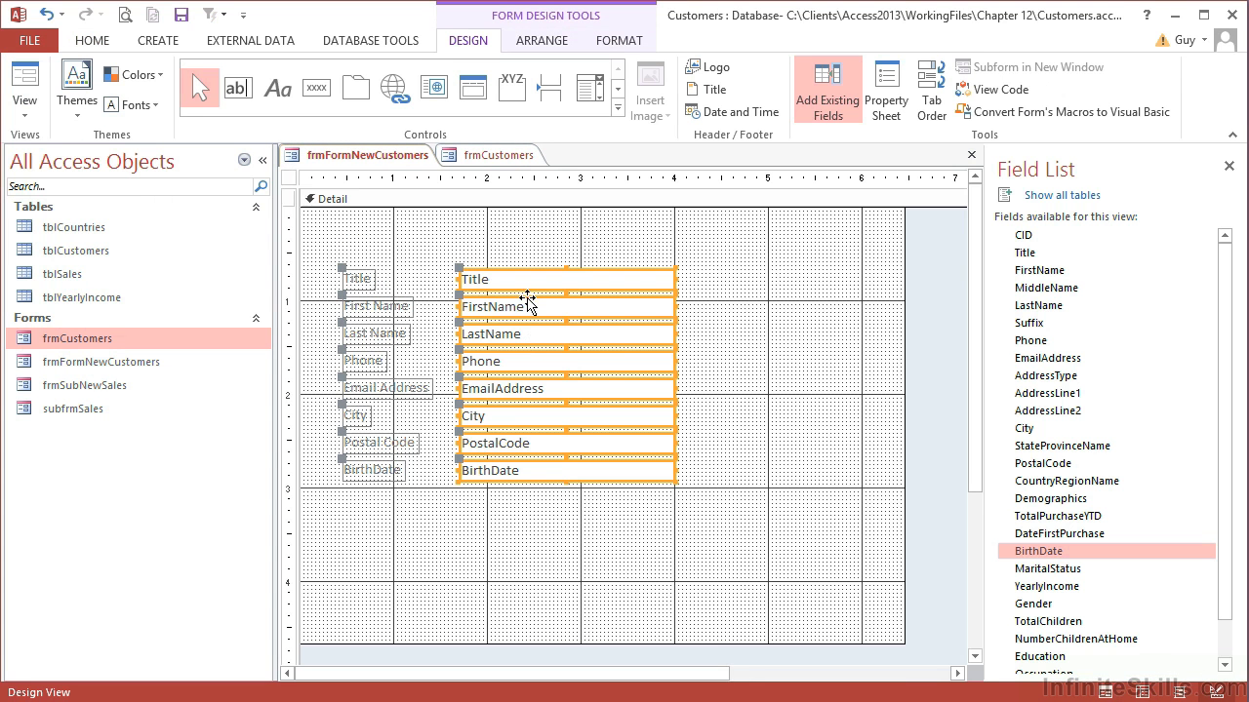
left_click(294, 202)
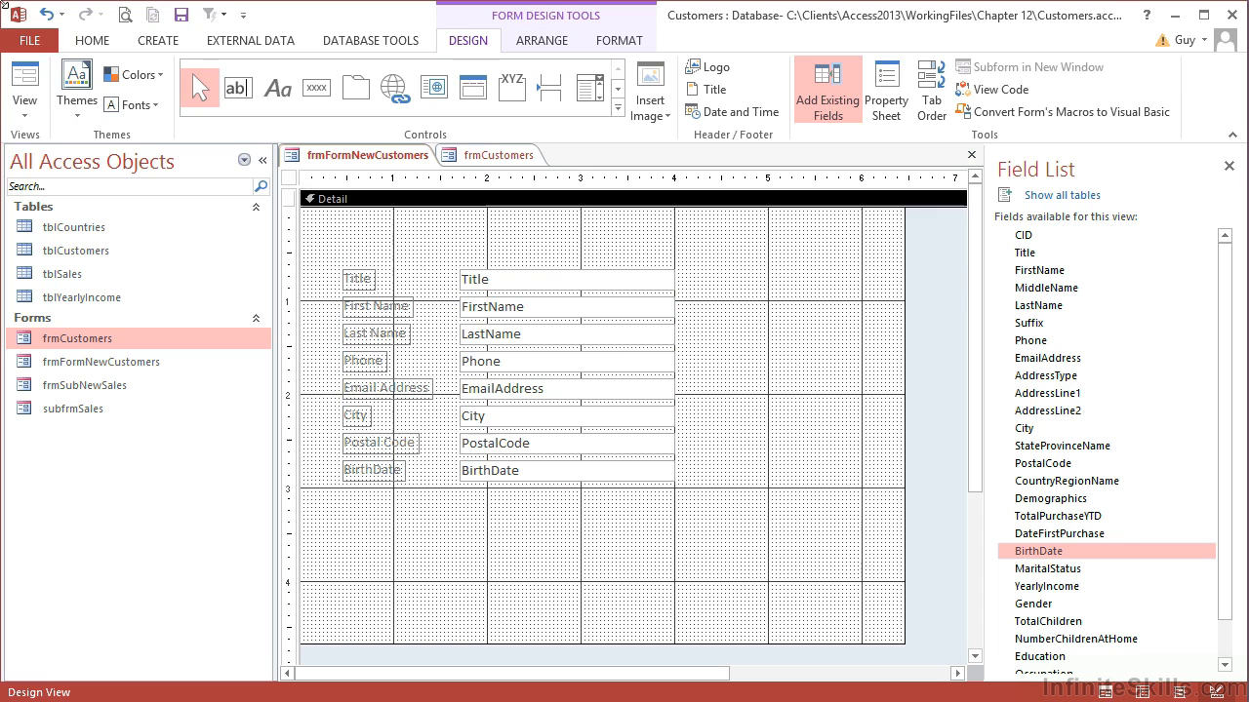
Add a Form Header and Form Footer to the form and preview it.
right_click(294, 204)
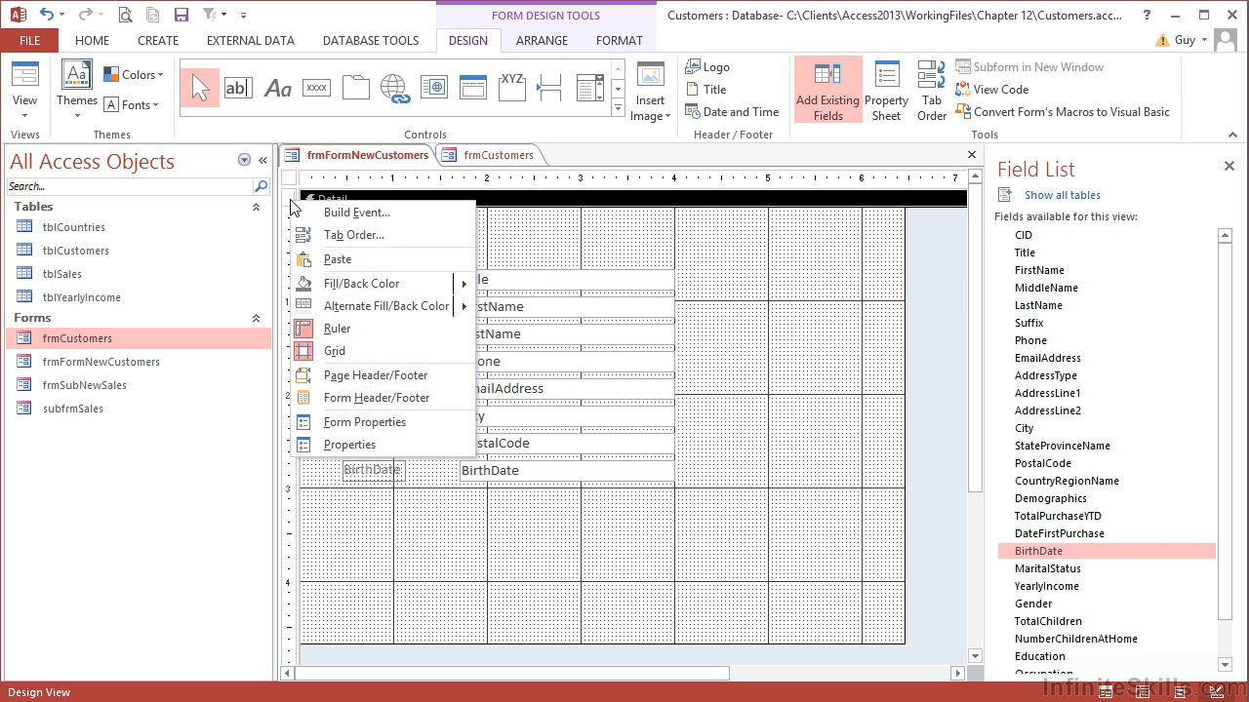
left_click(360, 399)
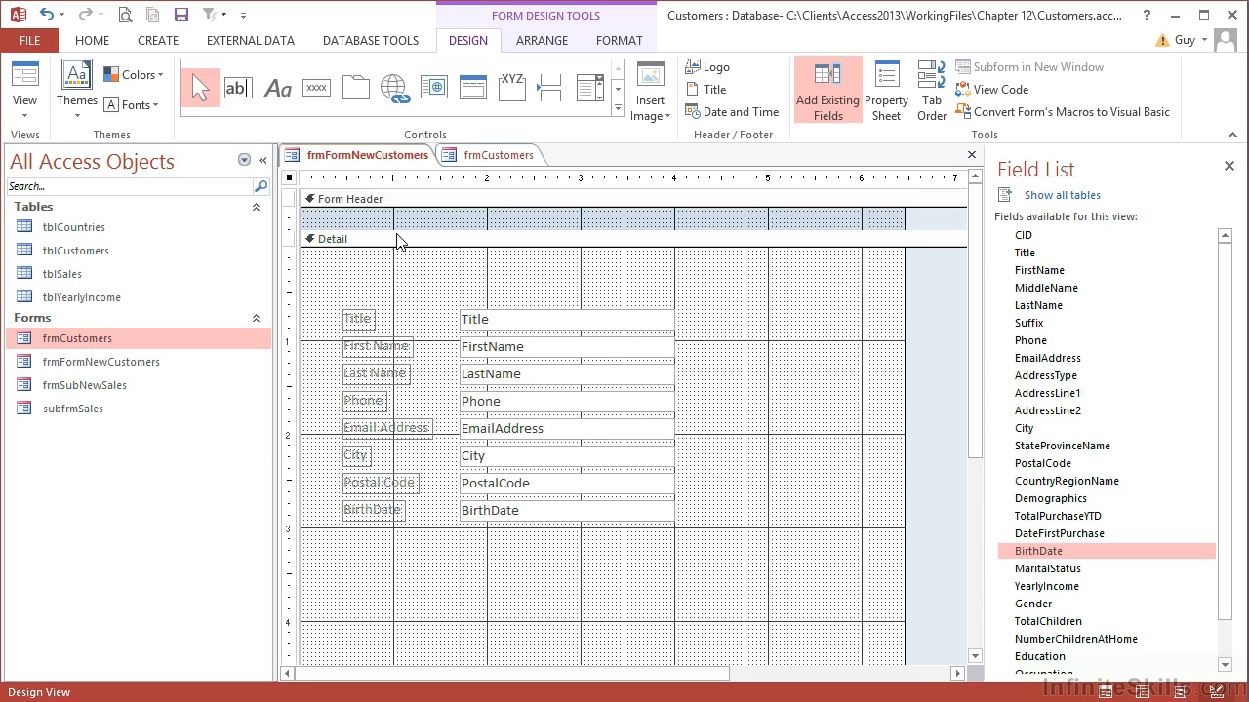
scroll(397, 254, "down", 5)
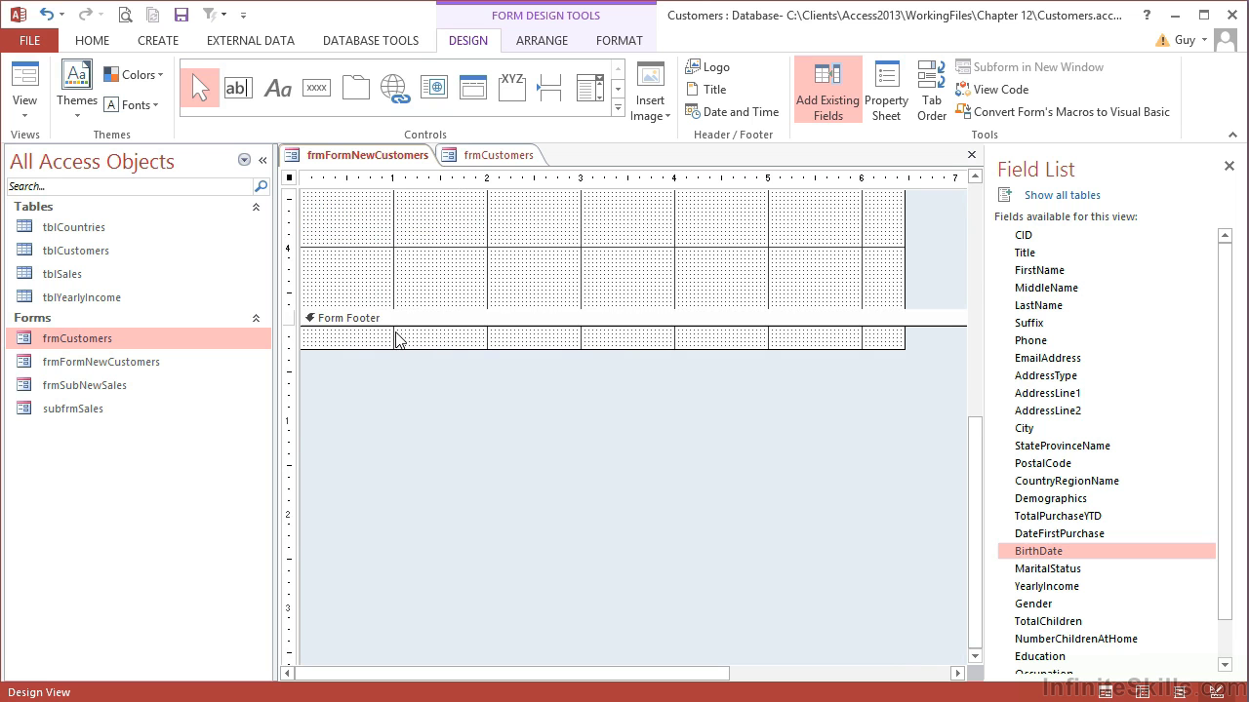
scroll(397, 338, "up", 5)
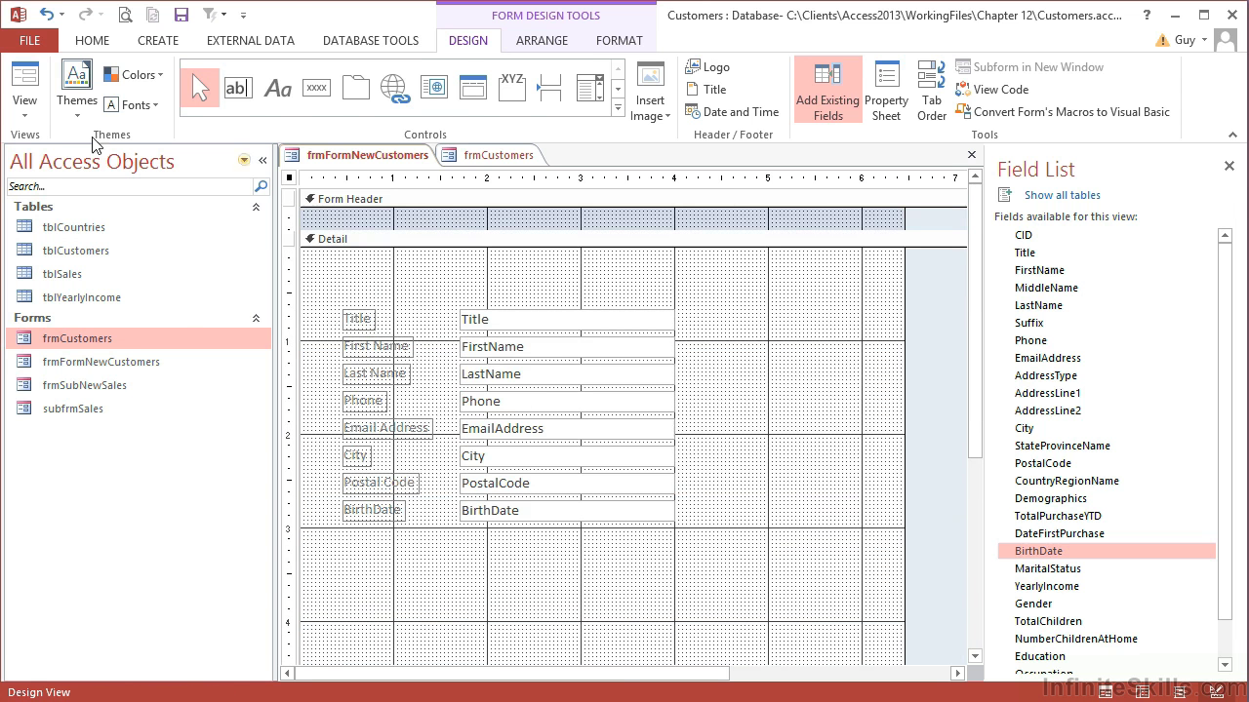
left_click(24, 87)
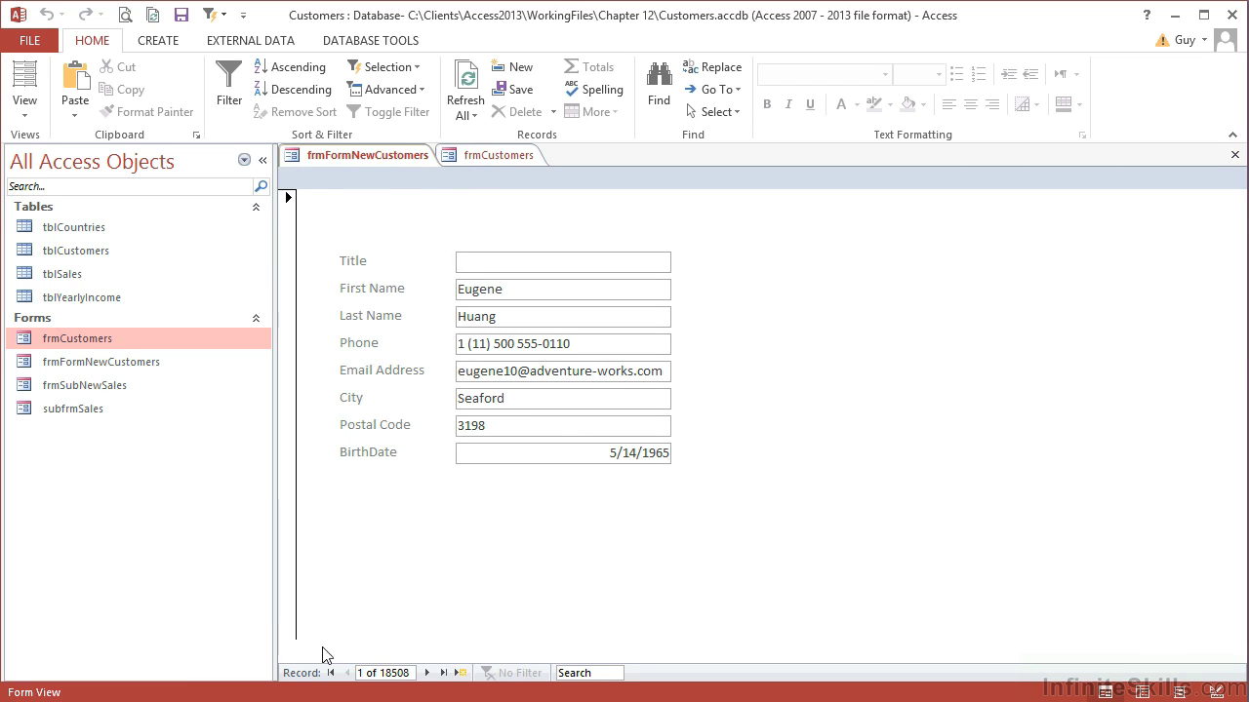
In Design View, make the Form Header and Form Footer taller and select the footer.
left_click(24, 108)
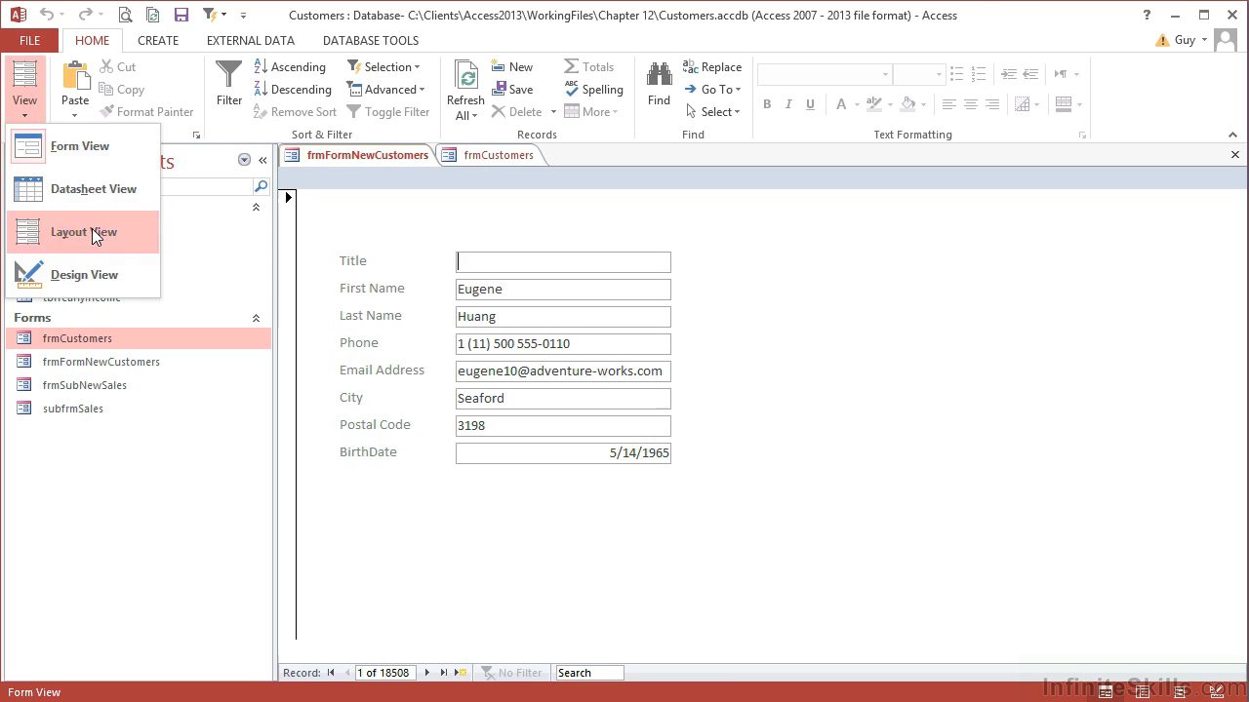
left_click(79, 274)
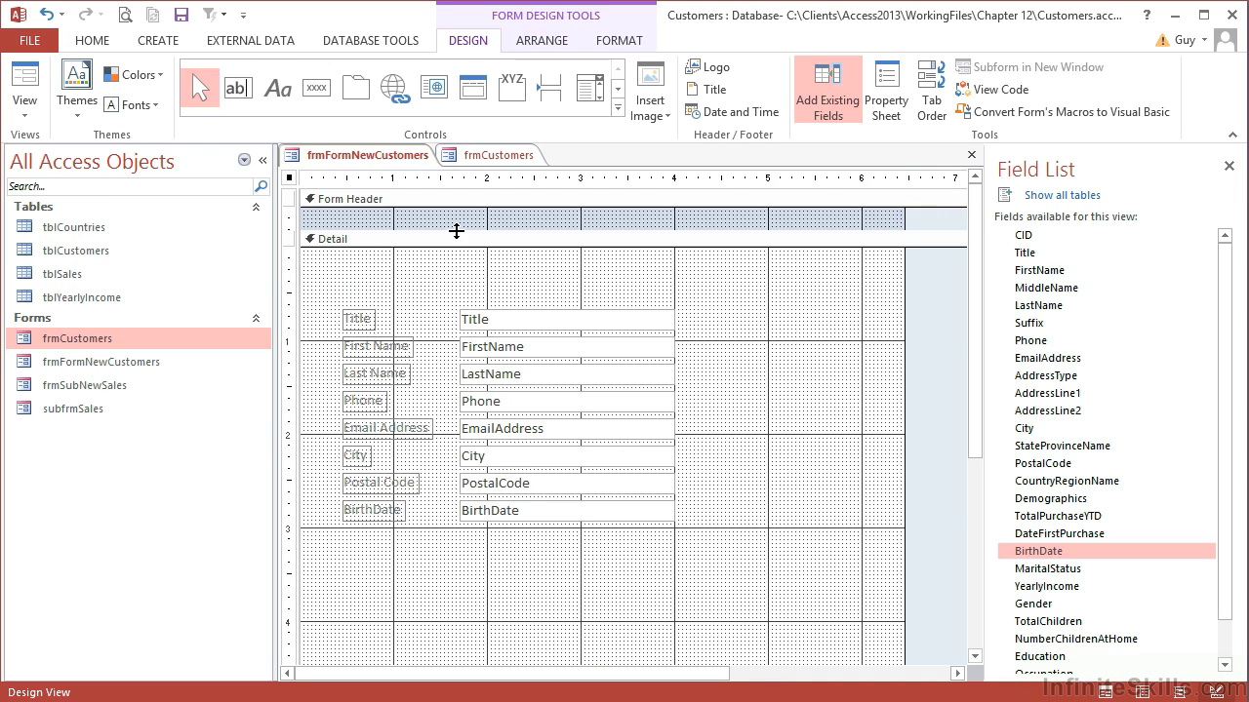
left_click_drag(455, 230, 448, 320)
scroll(455, 606, "down", 5)
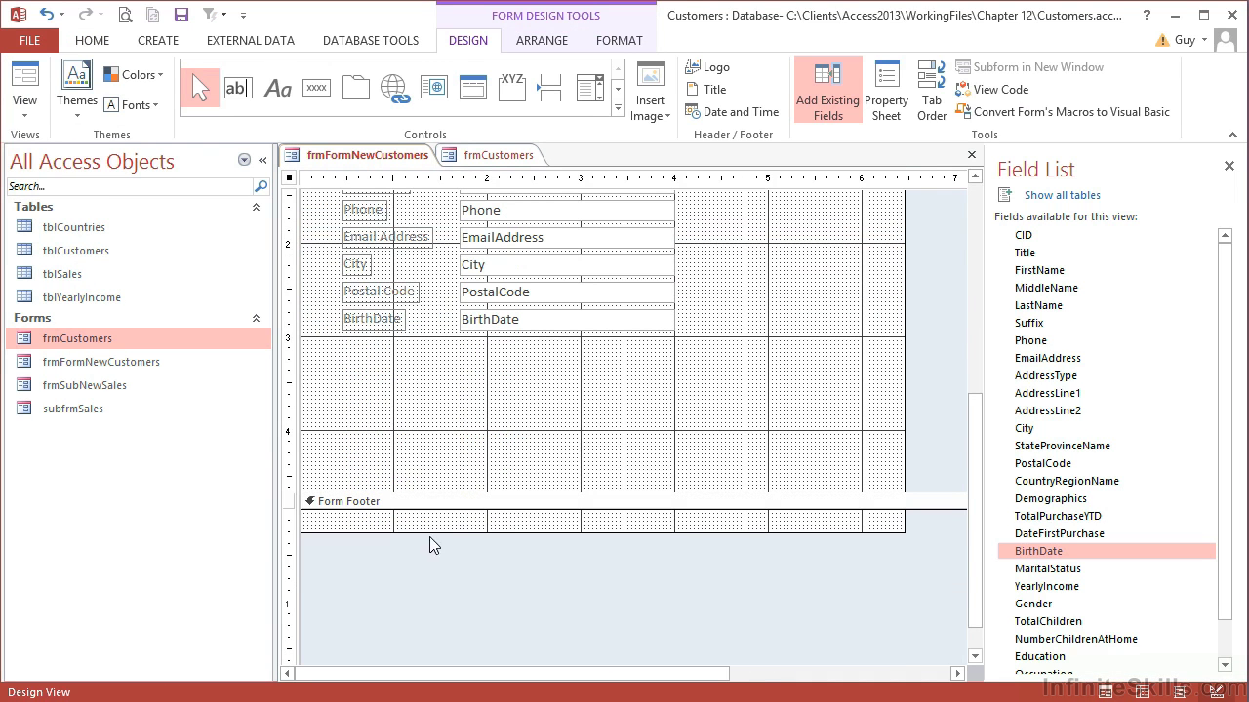
left_click_drag(431, 509, 434, 575)
scroll(440, 575, "up", 3)
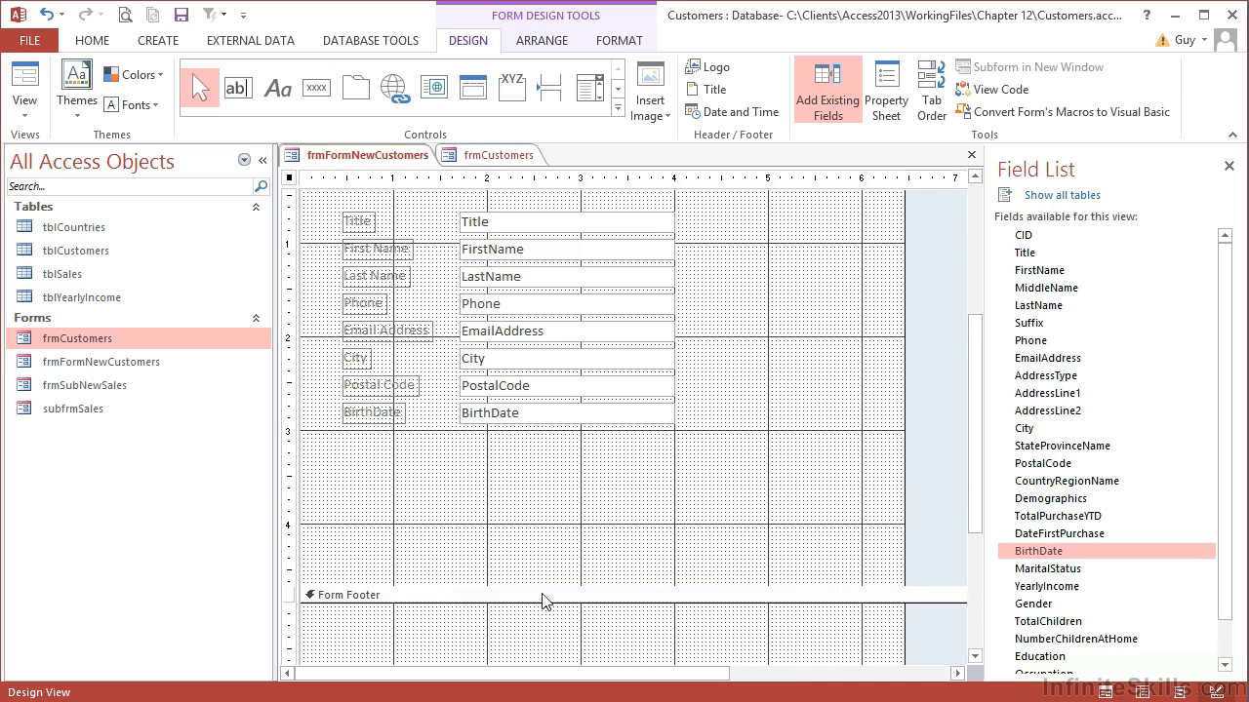
left_click(466, 597)
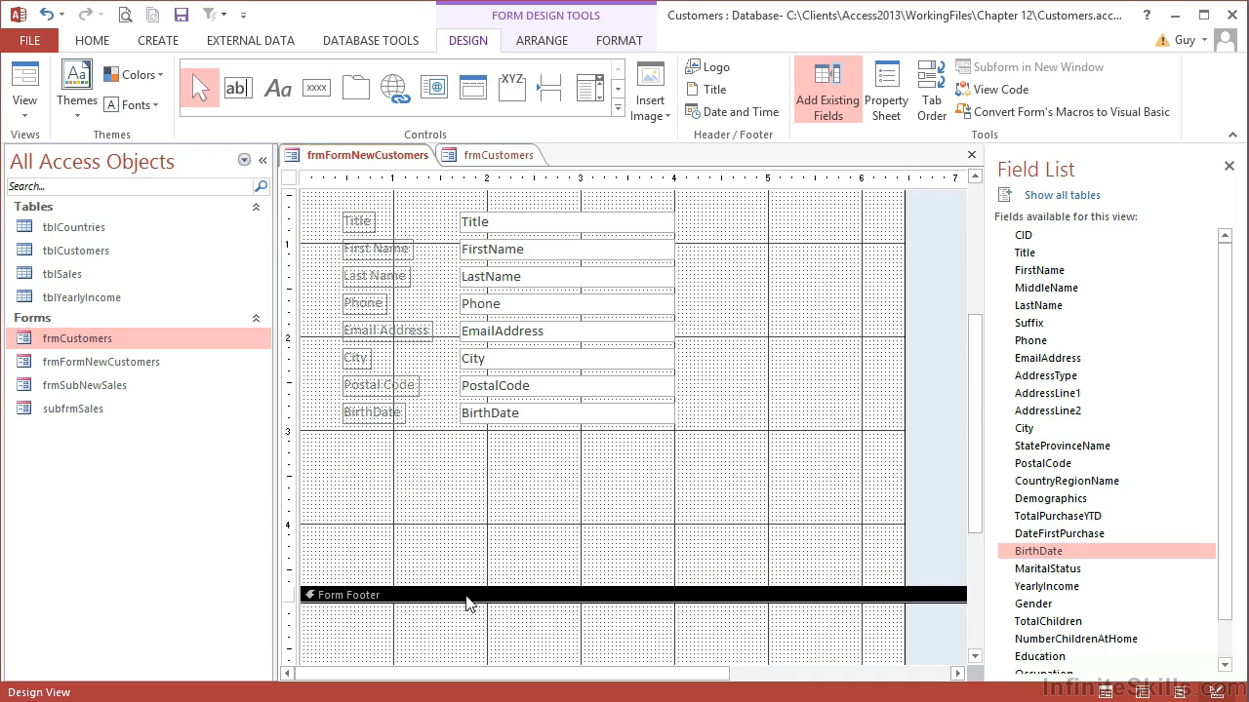
Set the Form Footer's Back Color to light green (Accent 6 Lighter).
right_click(466, 599)
left_click(507, 582)
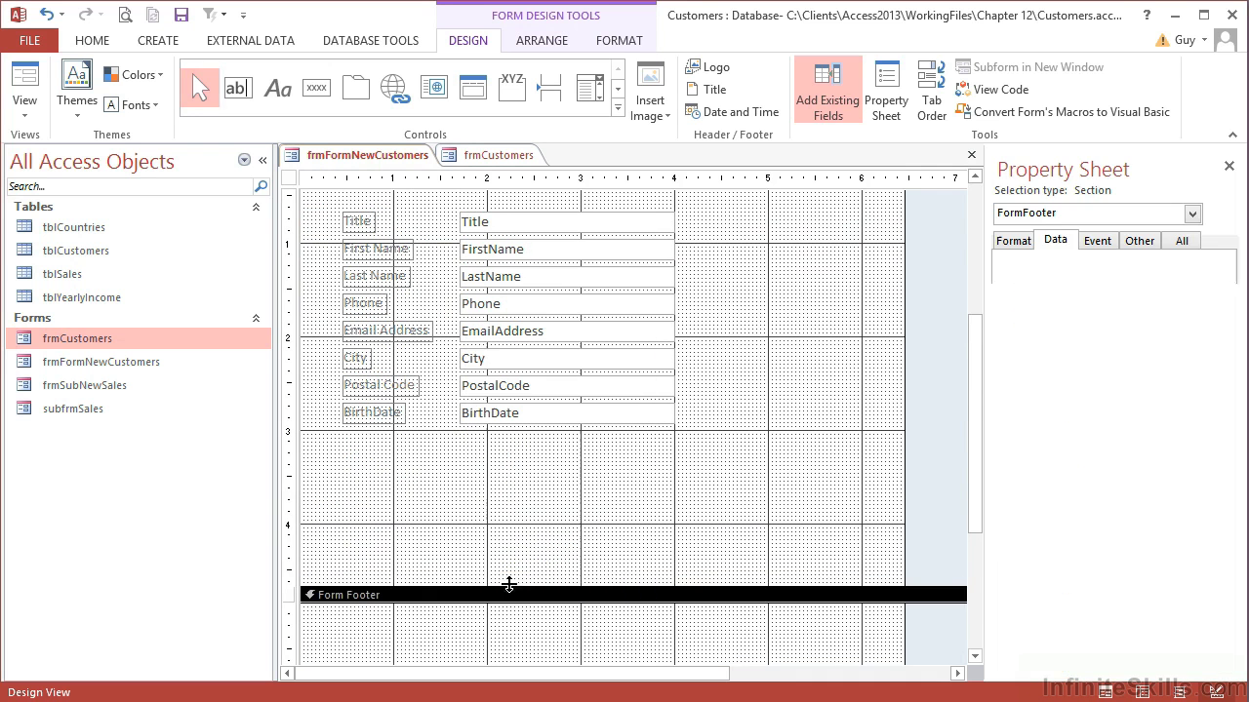
left_click(1013, 242)
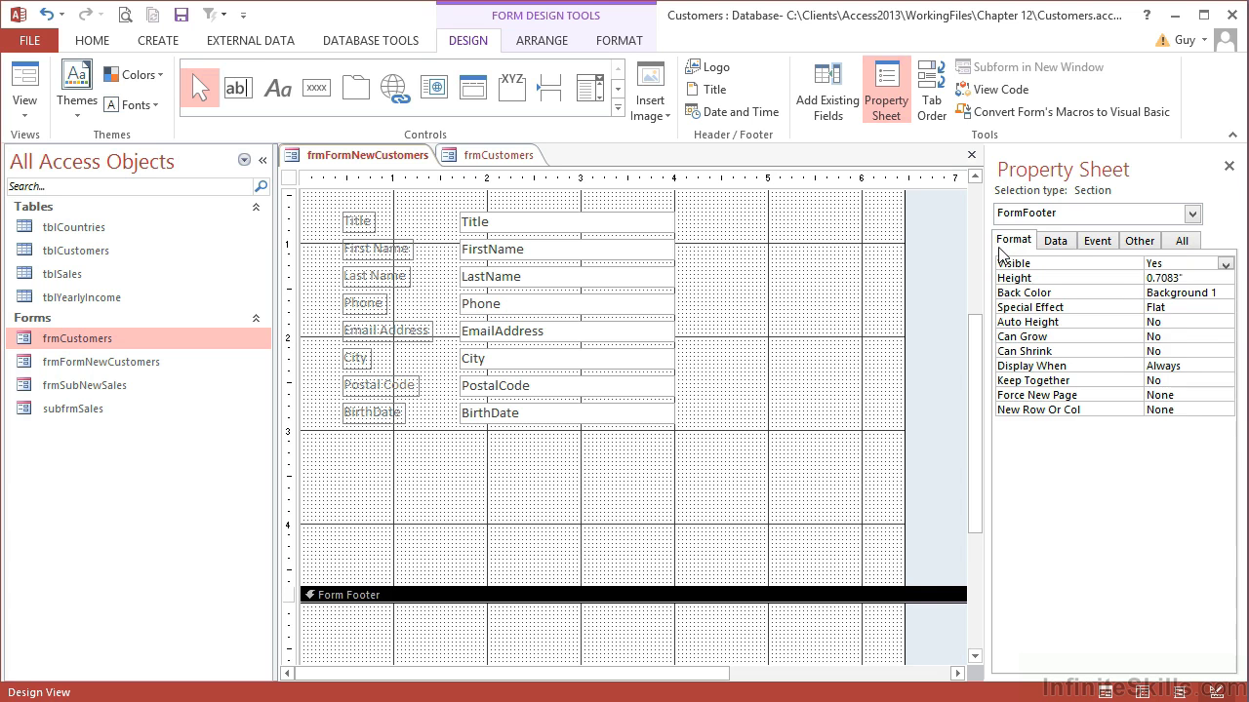
left_click(1218, 293)
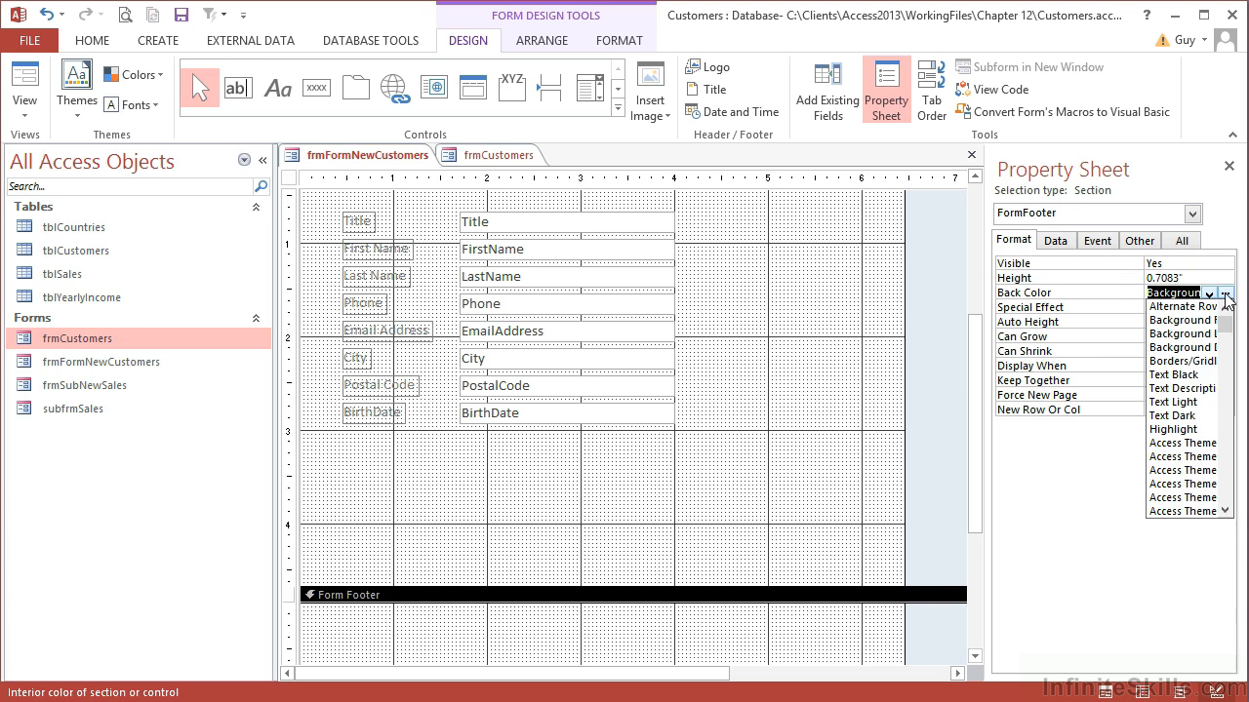
left_click(1225, 293)
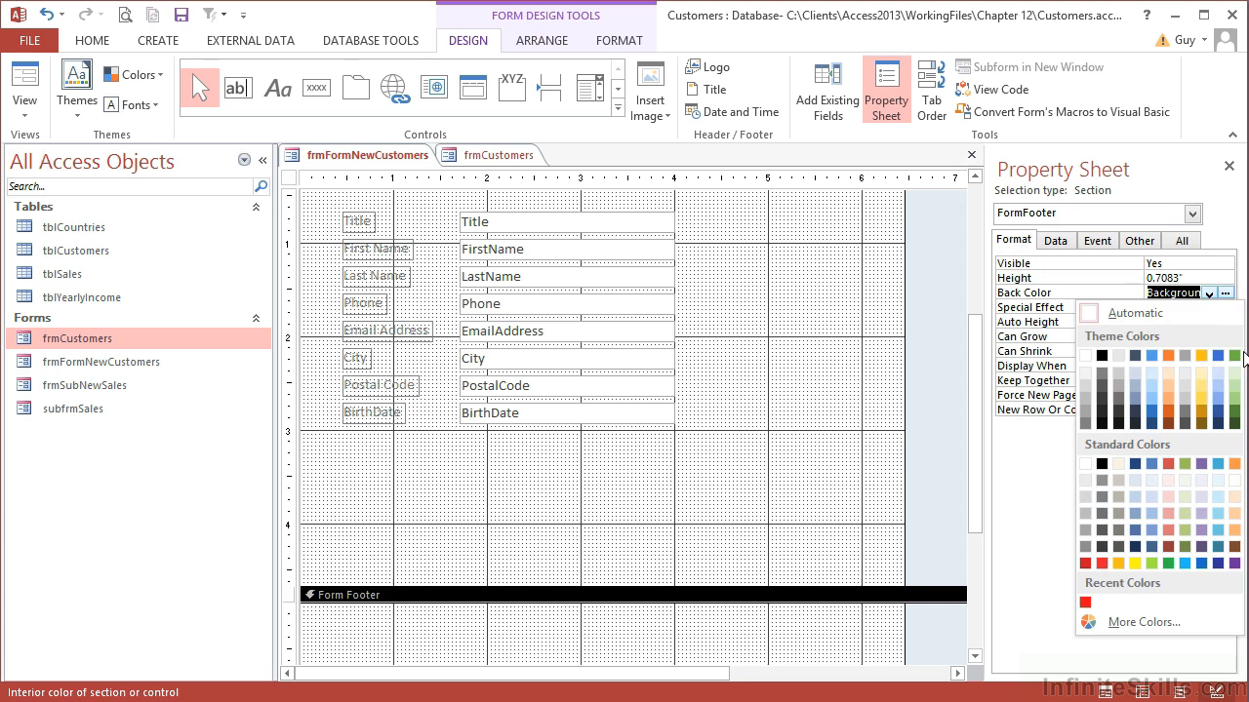
left_click(1234, 388)
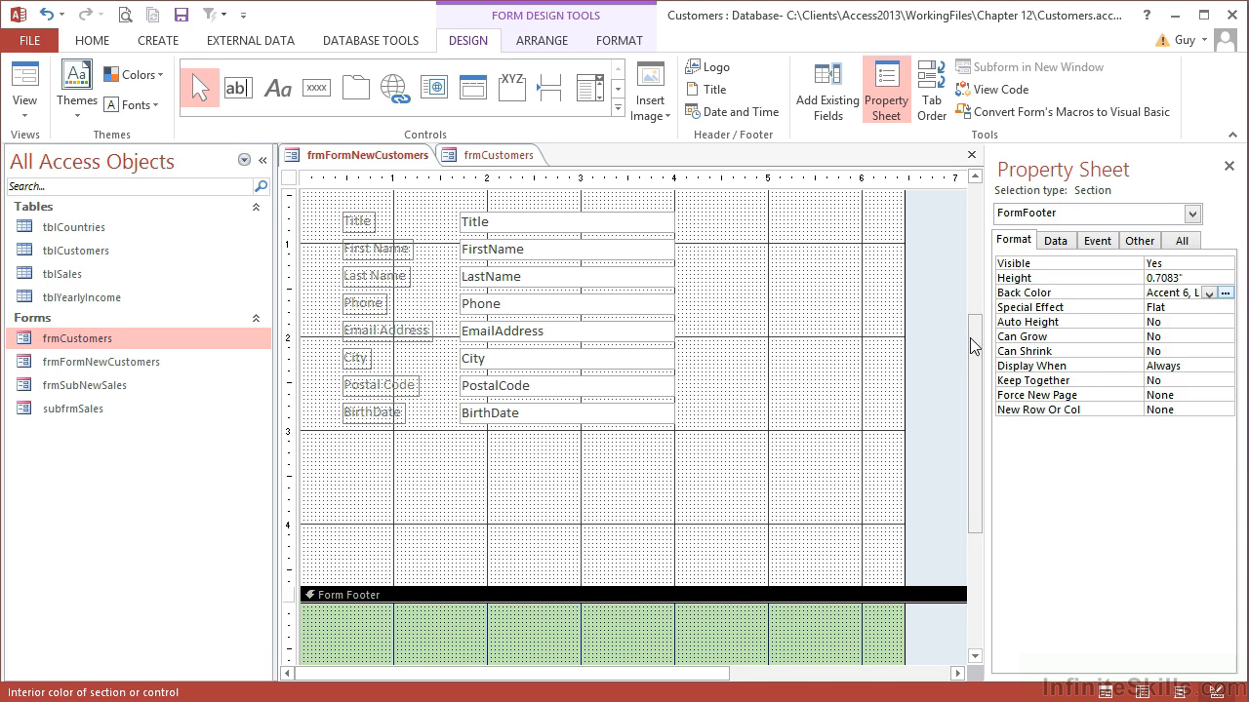
left_click_drag(975, 345, 974, 215)
Give the Form Header the same light green, shorten it, and preview in Form View.
left_click(641, 199)
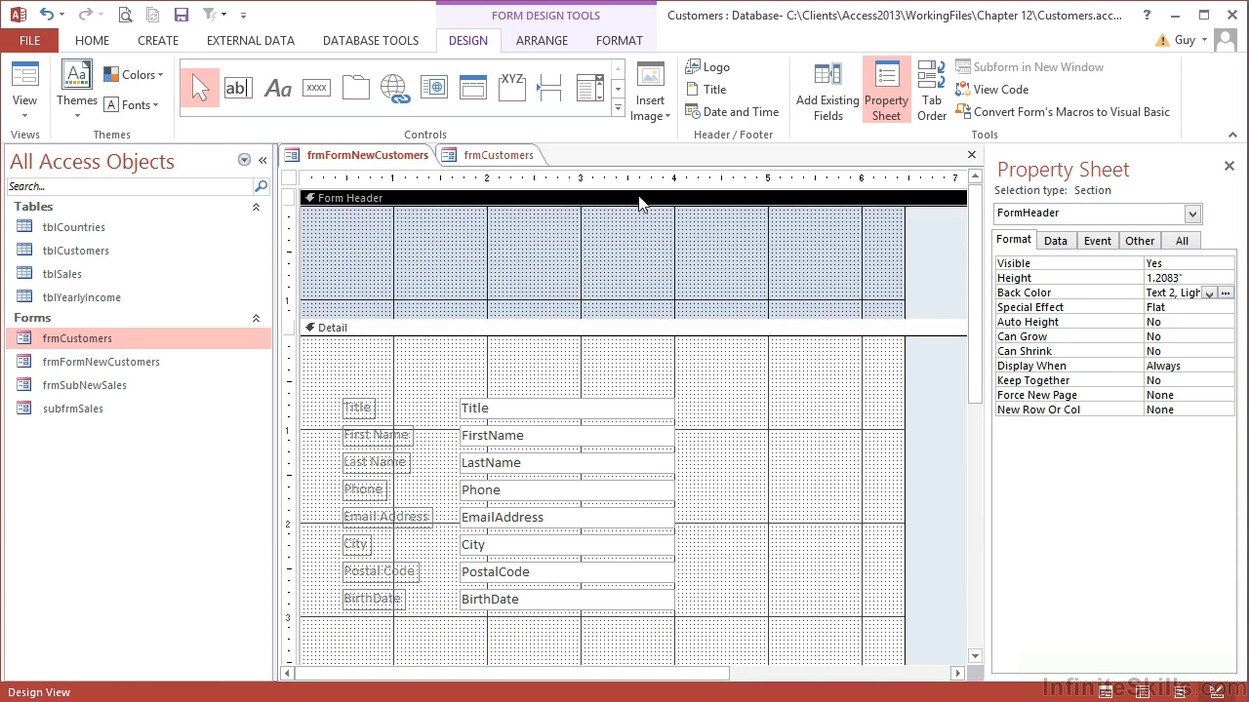
left_click(1224, 294)
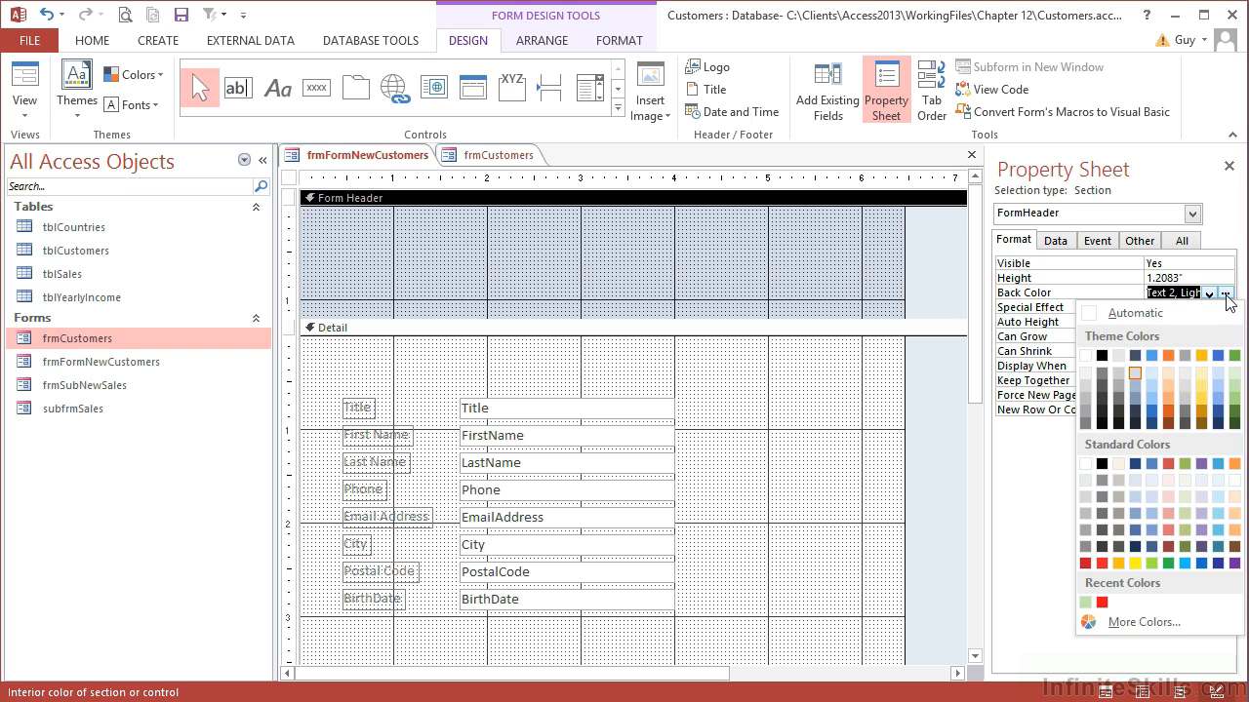
left_click(1085, 603)
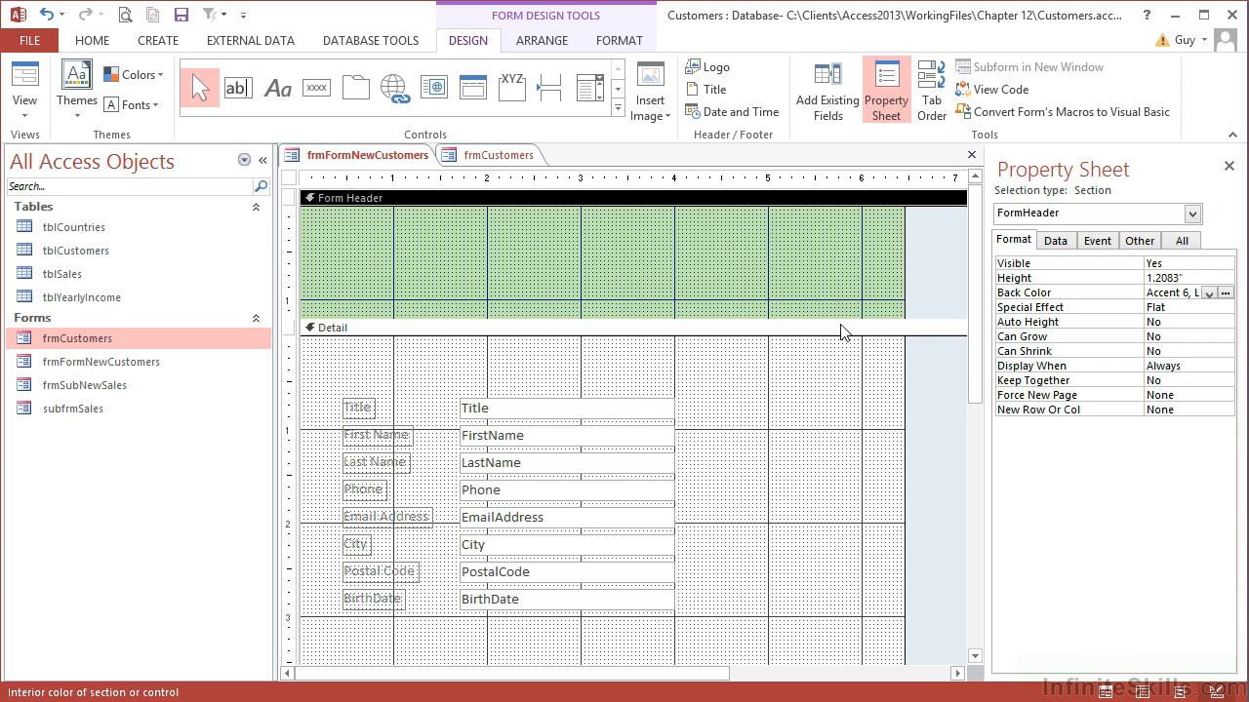
left_click(839, 318)
left_click_drag(839, 318, 839, 285)
left_click(39, 74)
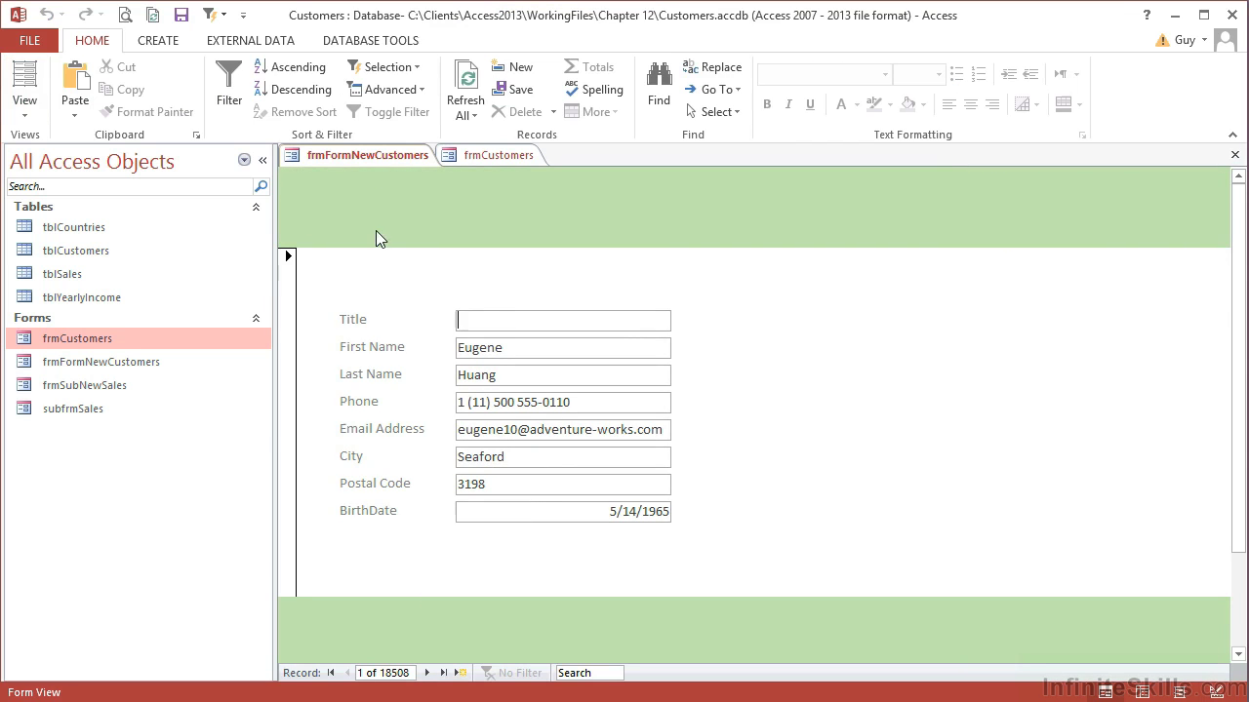
Back in Design View, shrink the Form Header to 0.7083 inches and shorten the Form Footer.
left_click(24, 107)
left_click(65, 271)
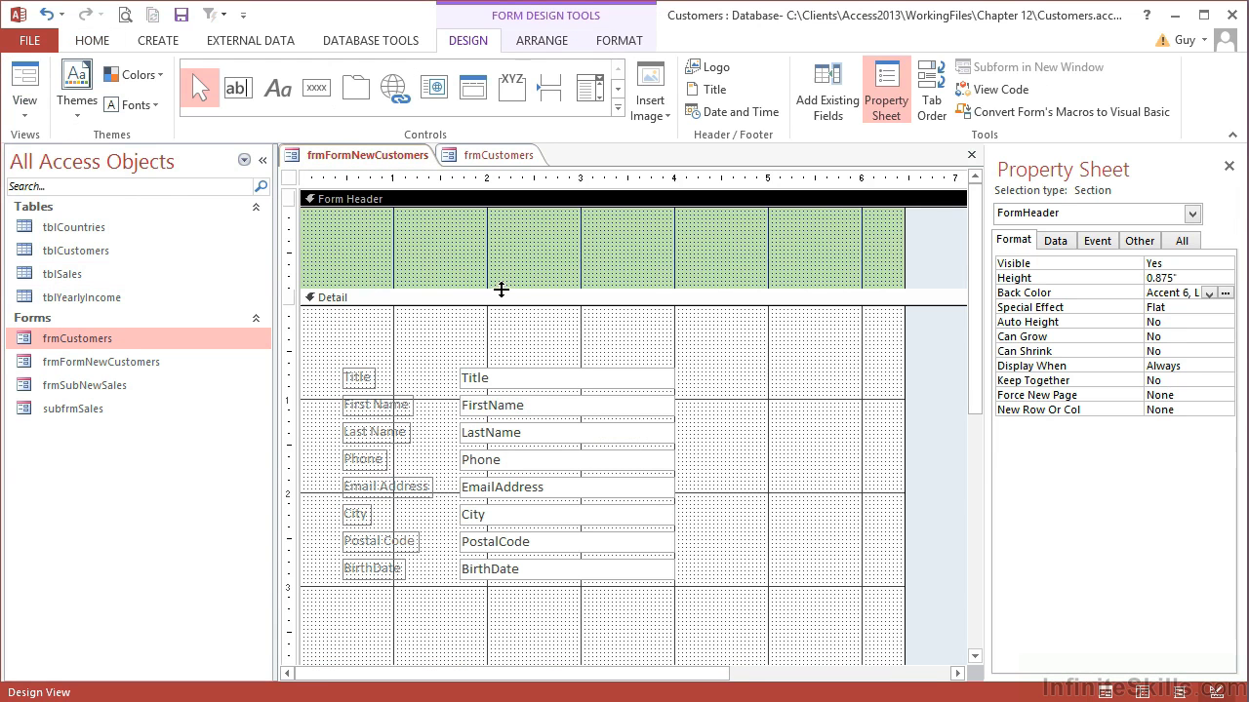
left_click_drag(496, 288, 497, 272)
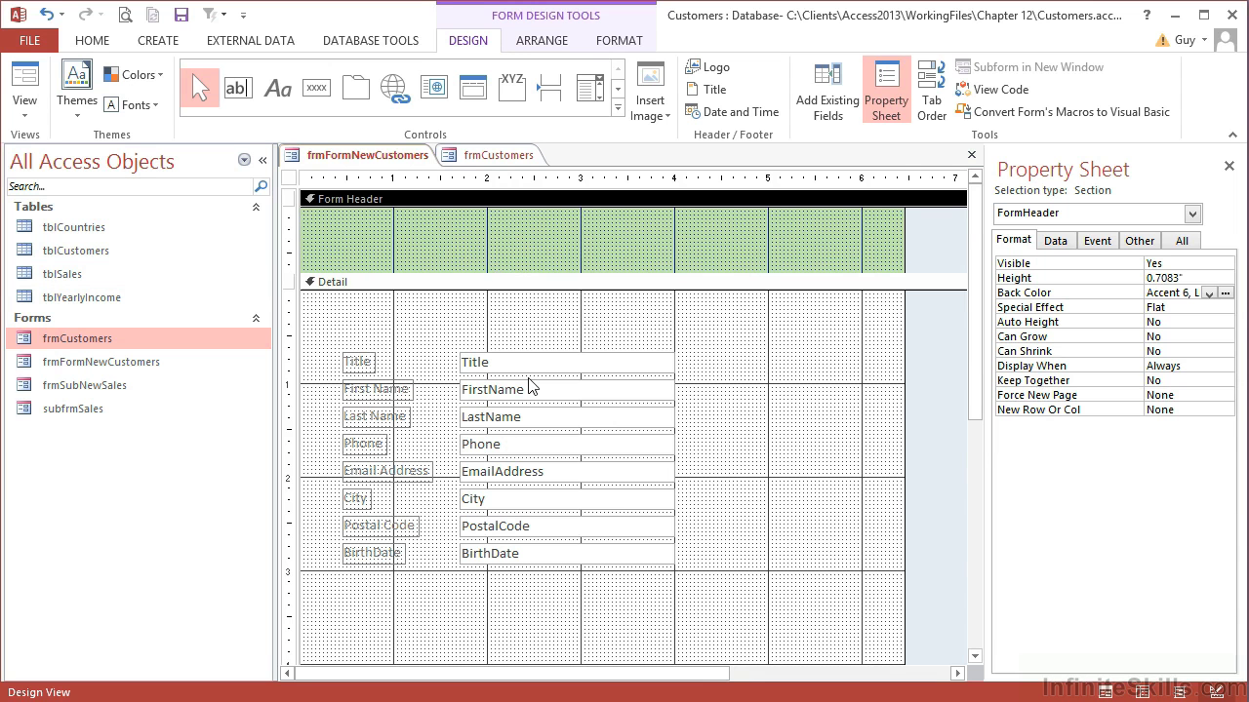
scroll(530, 386, "down", 3)
scroll(530, 385, "down", 3)
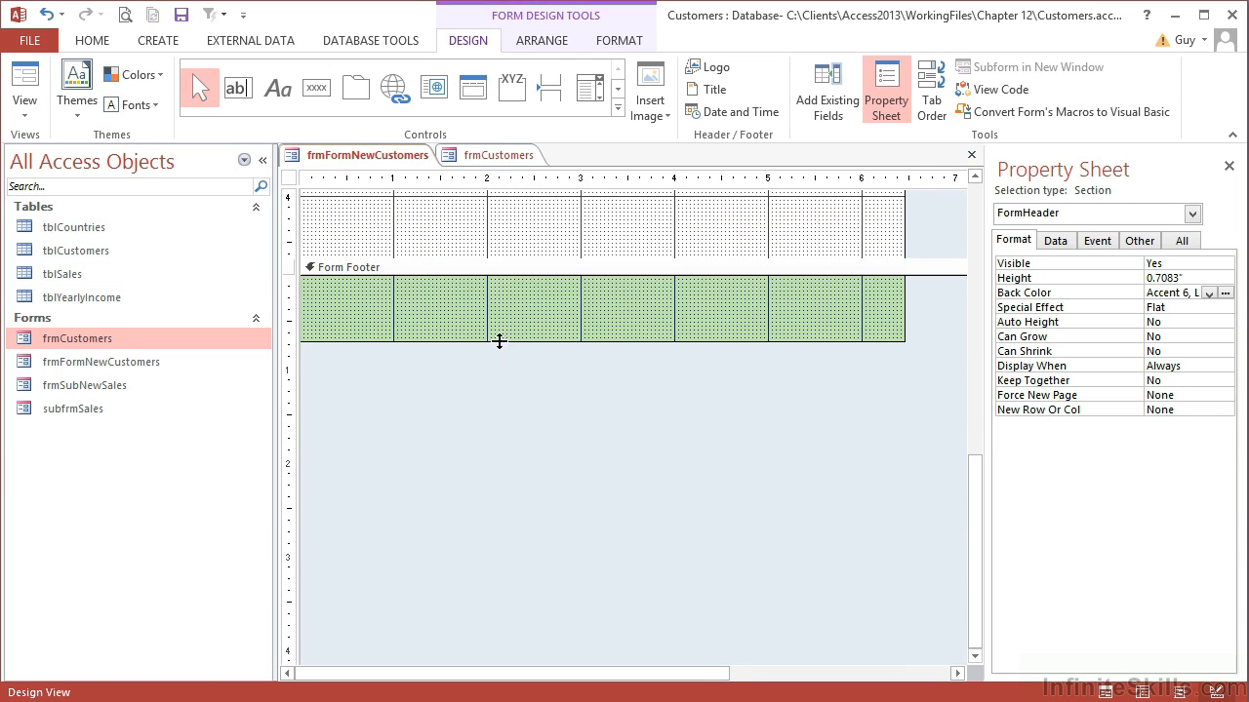
left_click_drag(499, 341, 499, 315)
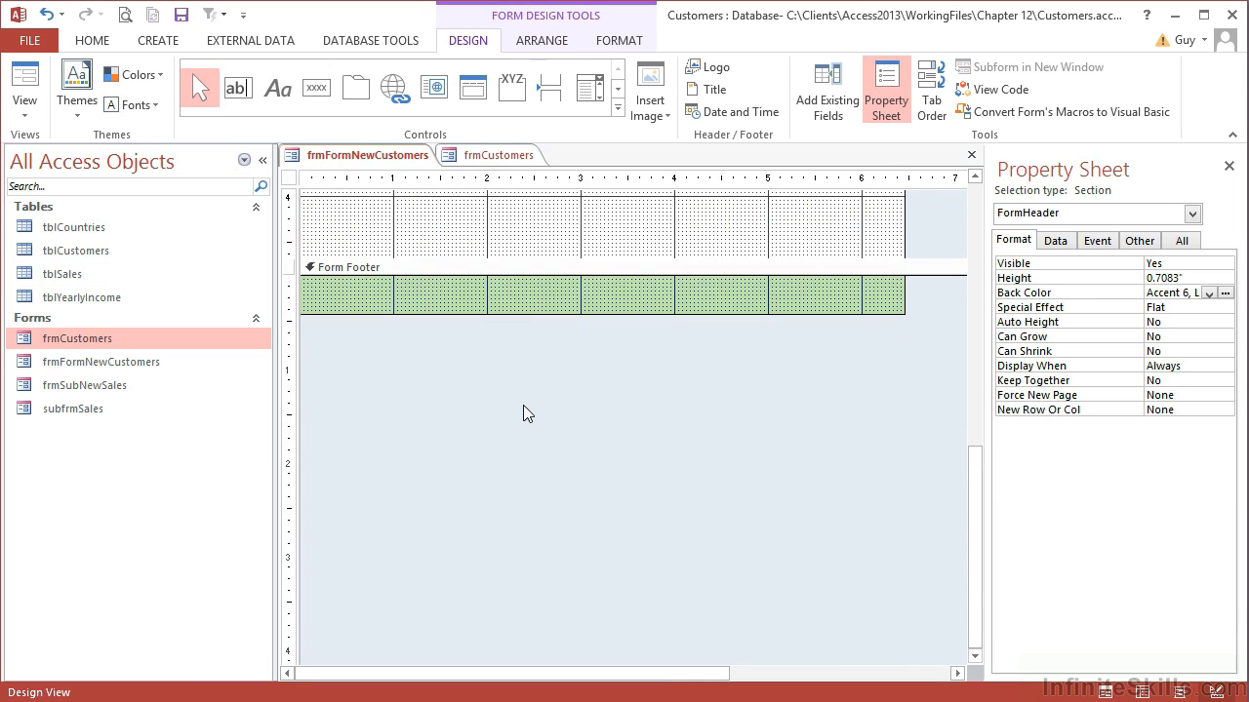
scroll(524, 413, "up", 6)
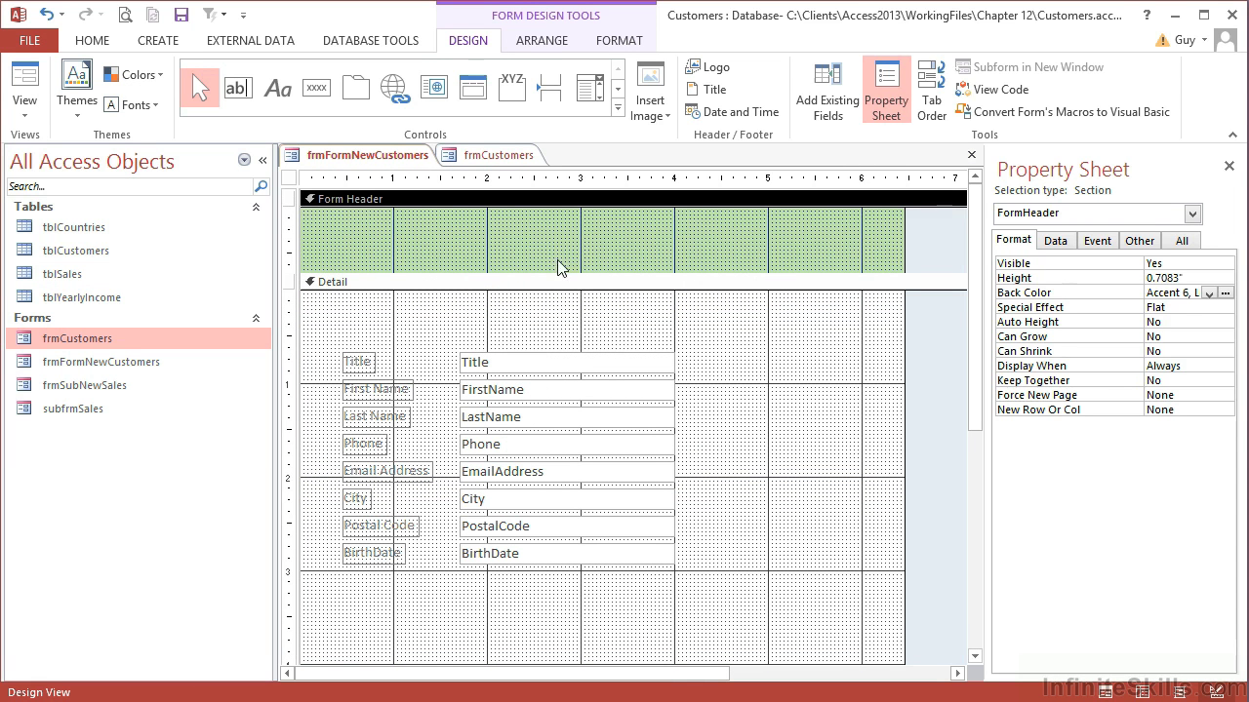
Draw a 'CUSTOMERS DATABASE' label across the Form Header.
left_click(286, 94)
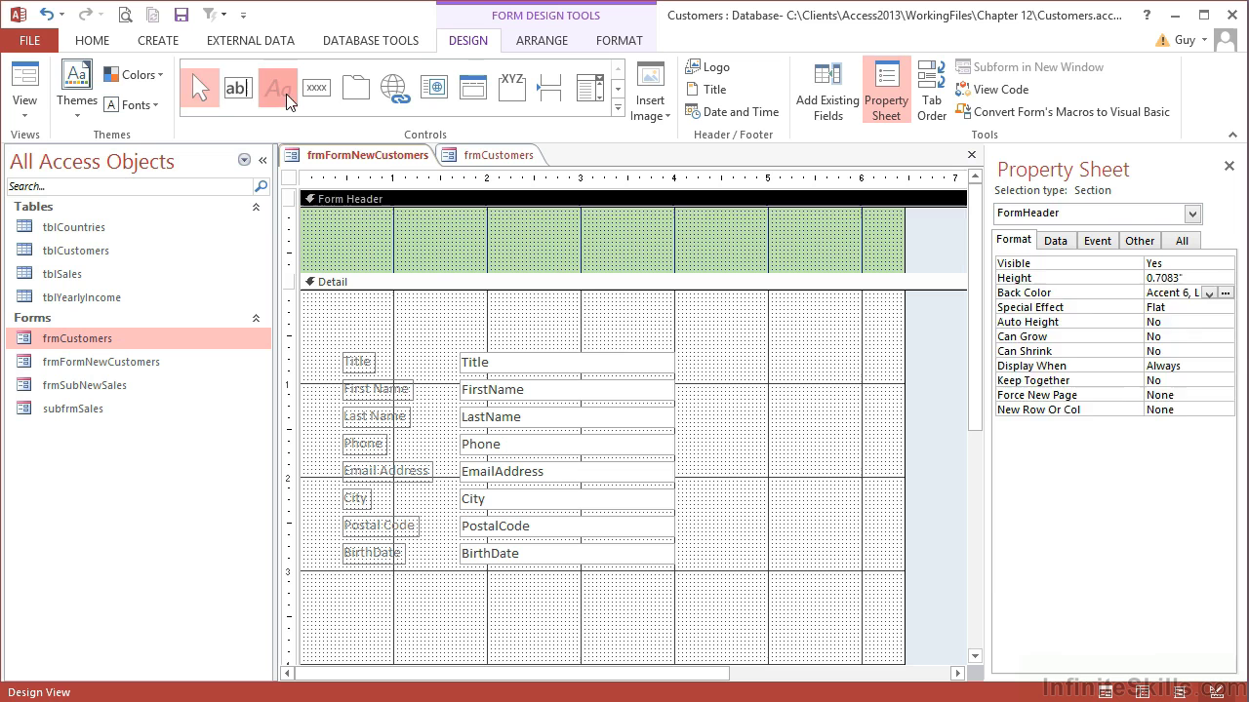
left_click_drag(391, 214, 842, 264)
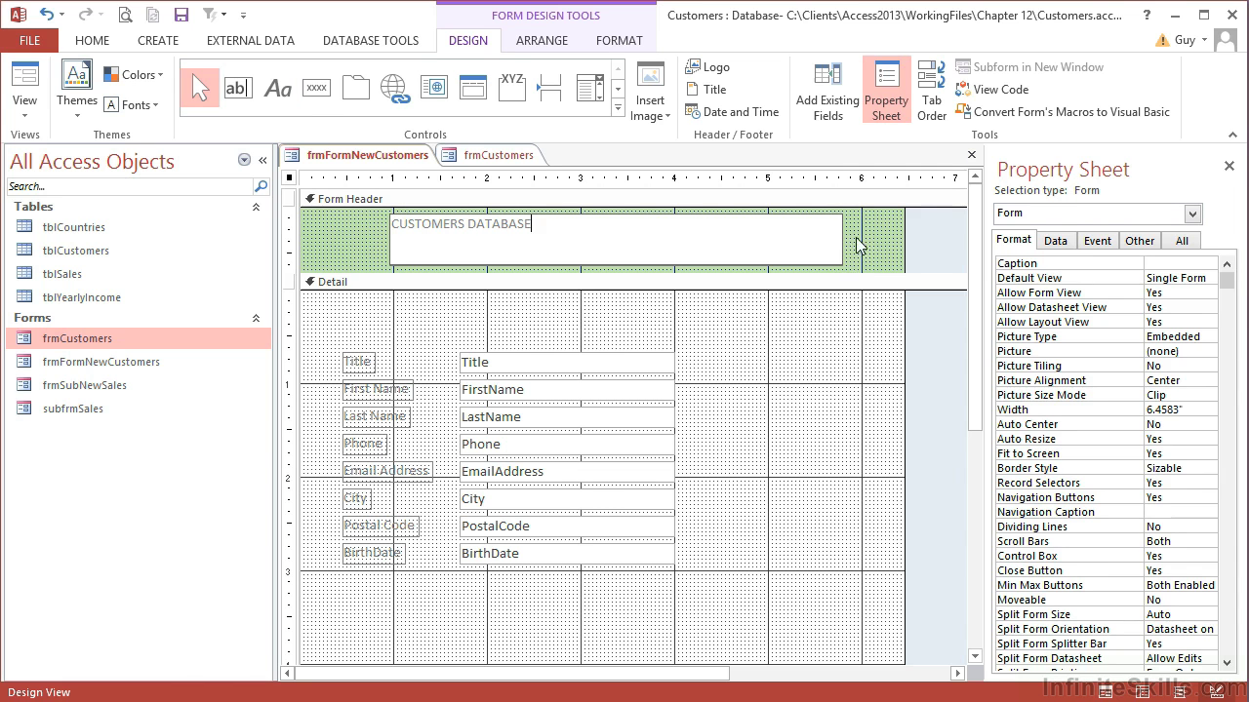
left_click(859, 247)
left_click(736, 233)
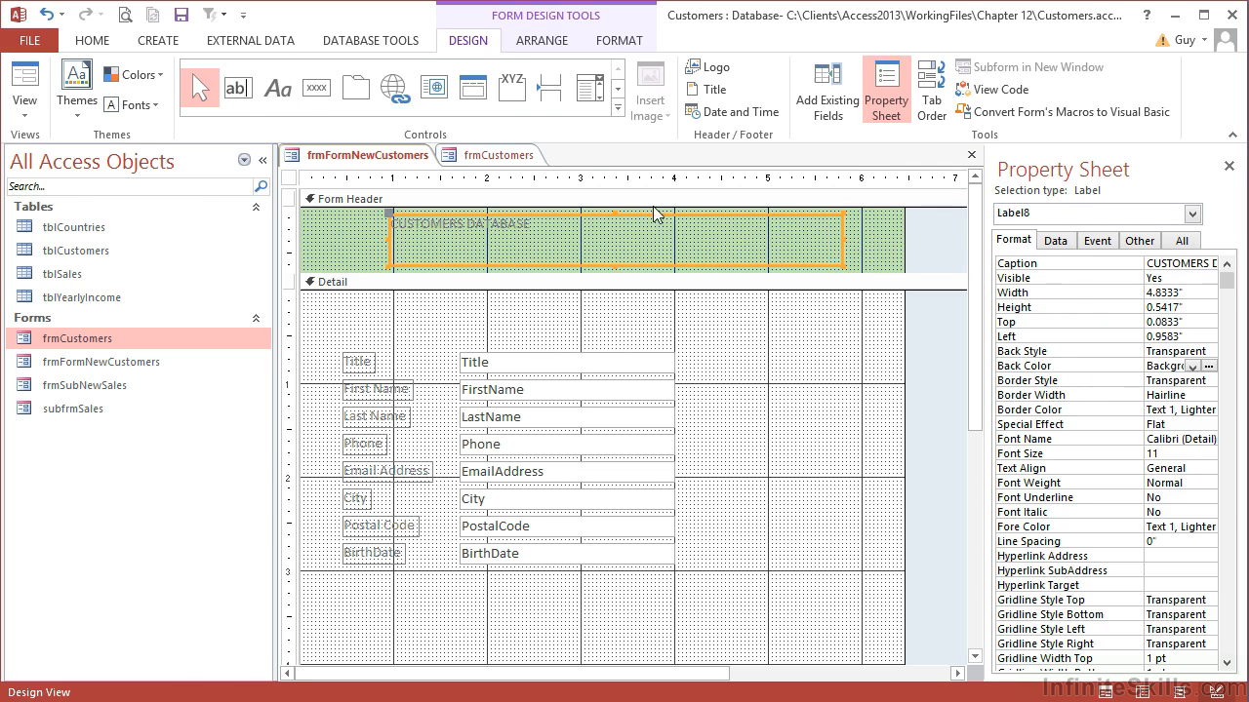
Format the title label centred, red, bold, at font size 20.
left_click(614, 41)
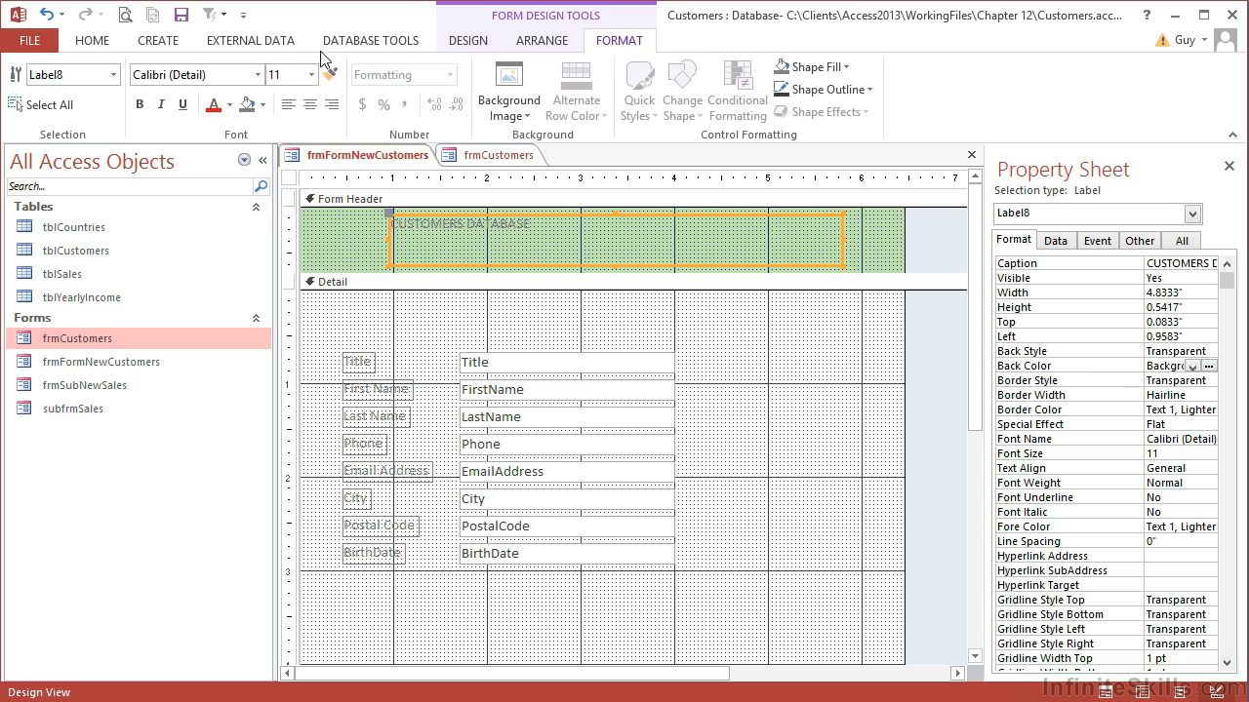
left_click(310, 104)
left_click(212, 104)
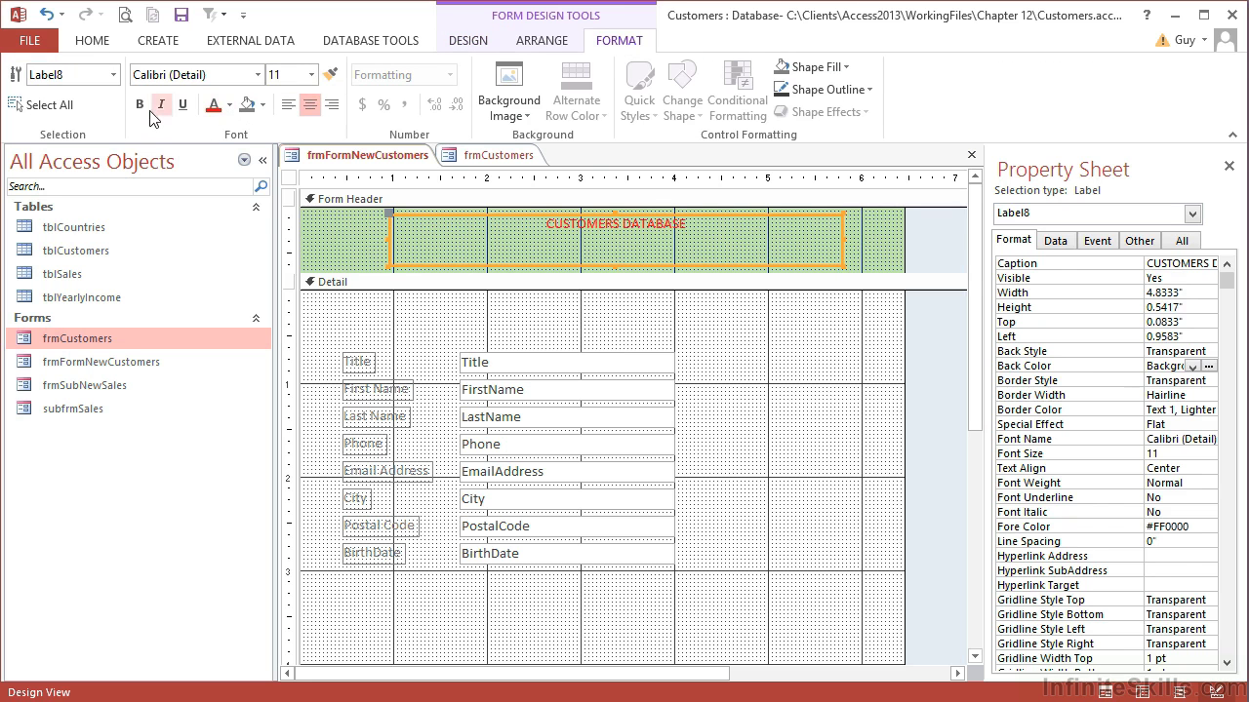
left_click(139, 104)
left_click(311, 75)
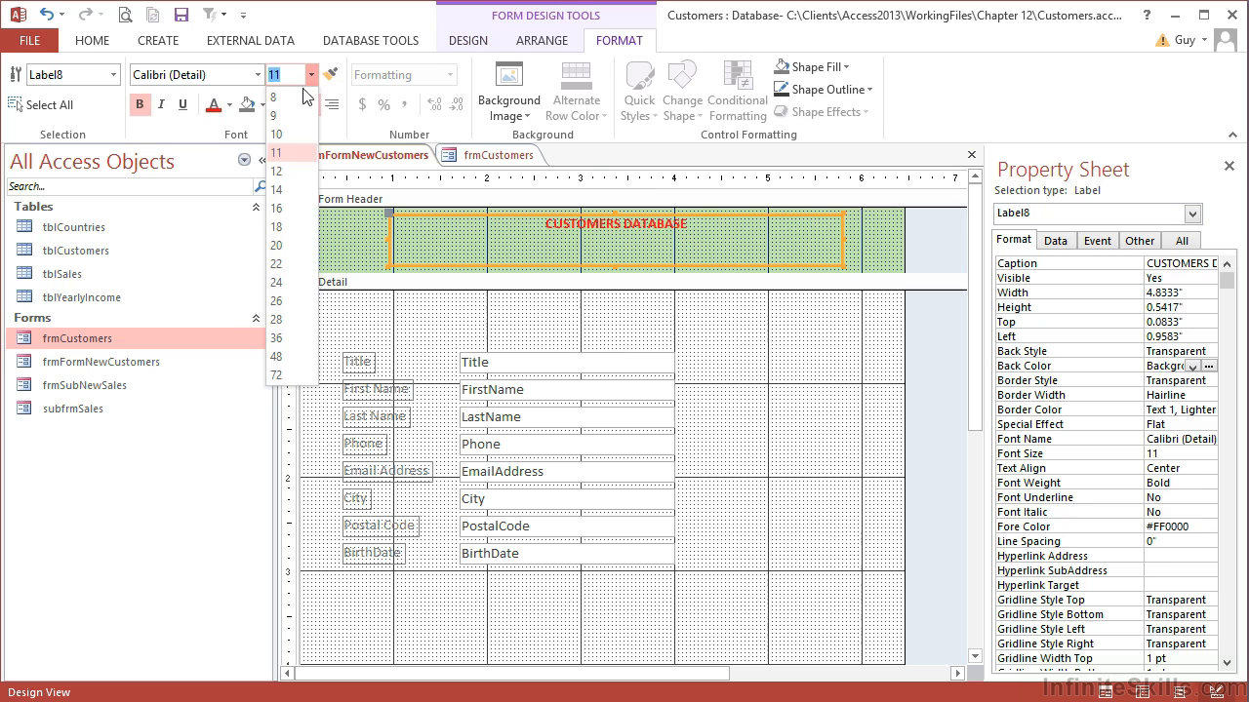
left_click(278, 245)
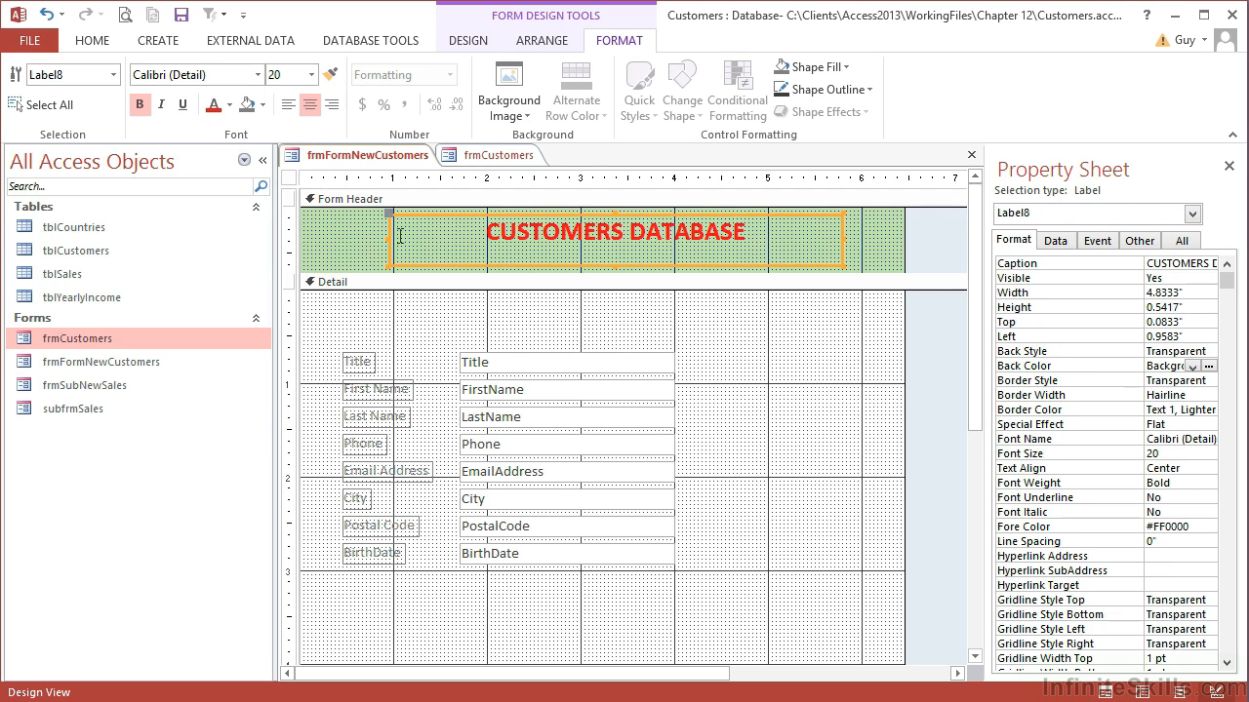
left_click(93, 40)
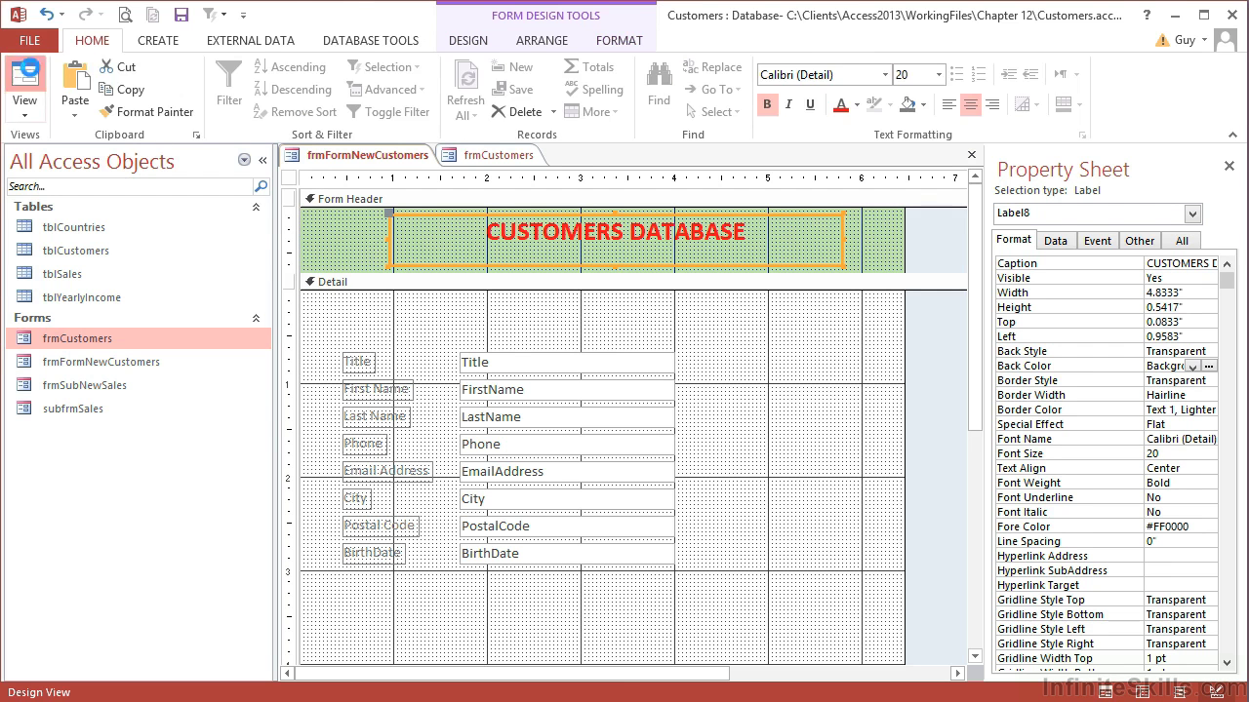
Switch frmFormNewCustomers to Form View to show the finished green-banded form.
left_click(26, 70)
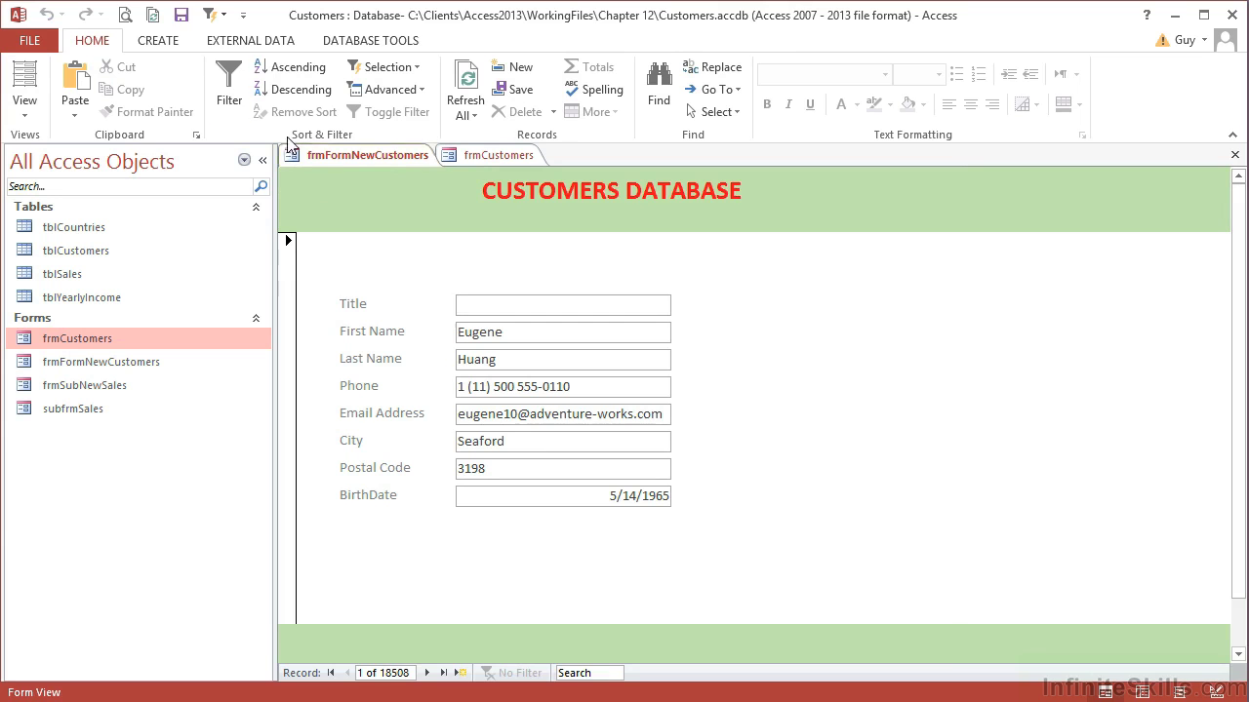